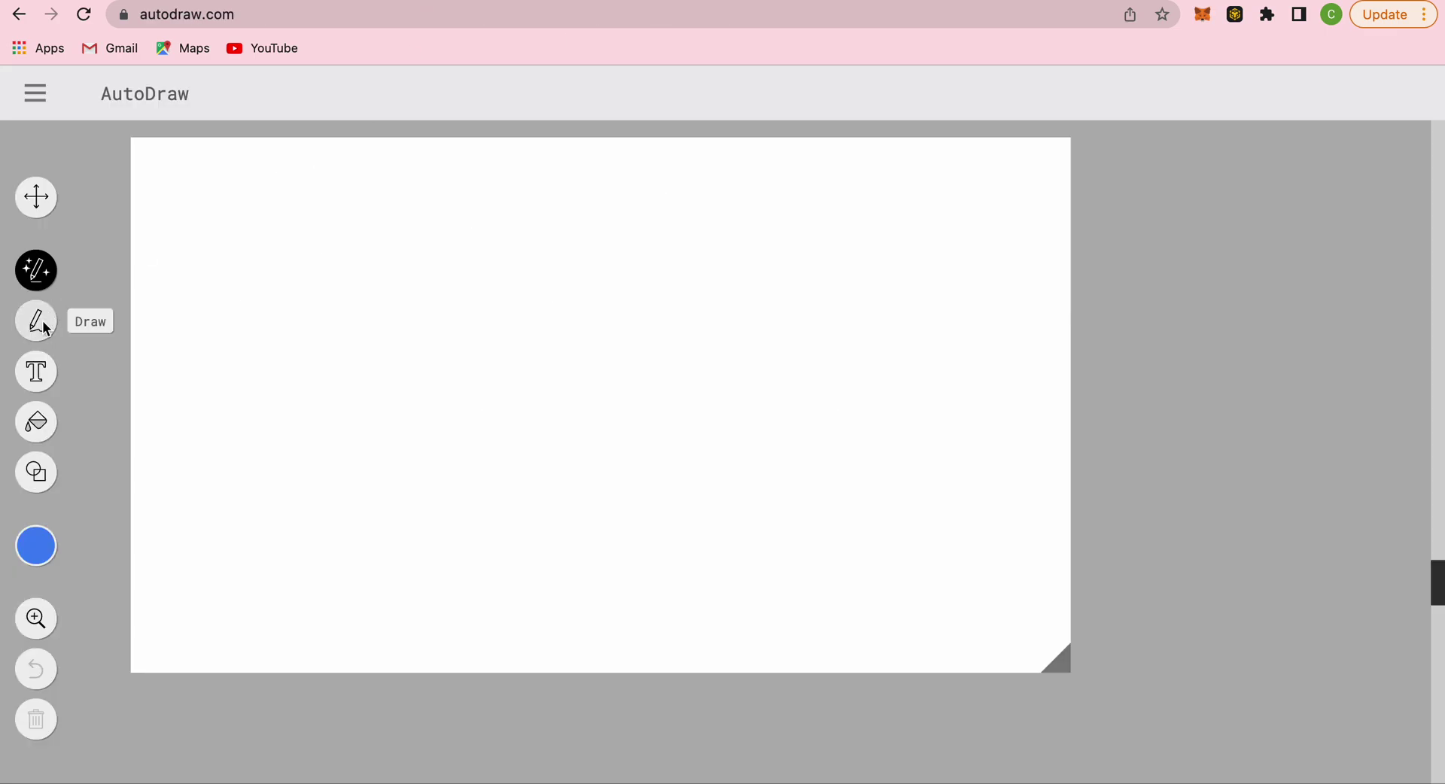
Step: Freehand-write the BEP-20 heading near the top of the canvas and underline it
click(38, 321)
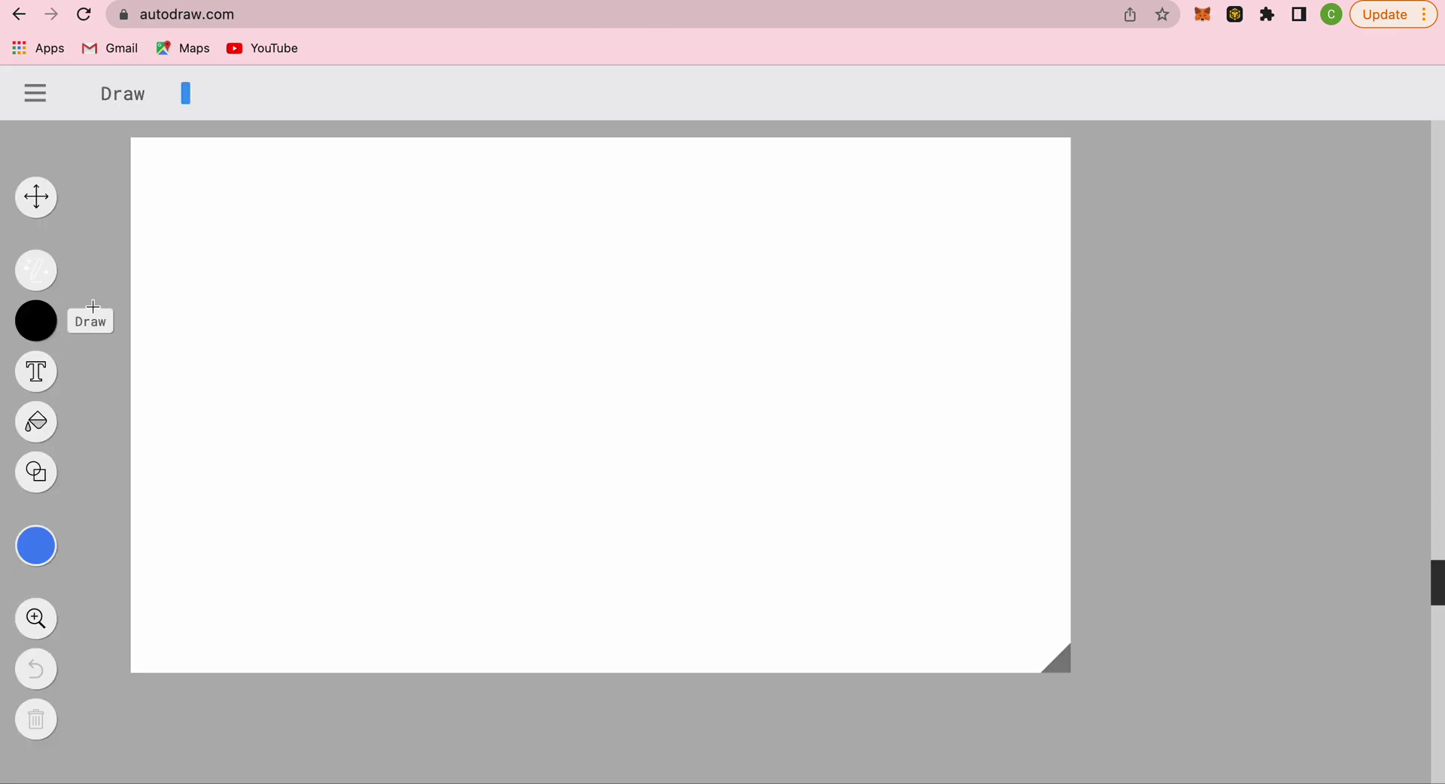
drag(266, 200, 254, 256)
mouse_move(262, 213)
mouse_down()
mouse_move(269, 251)
mouse_move(324, 252)
mouse_move(329, 278)
mouse_move(333, 260)
mouse_move(616, 242)
mouse_move(583, 240)
mouse_up()
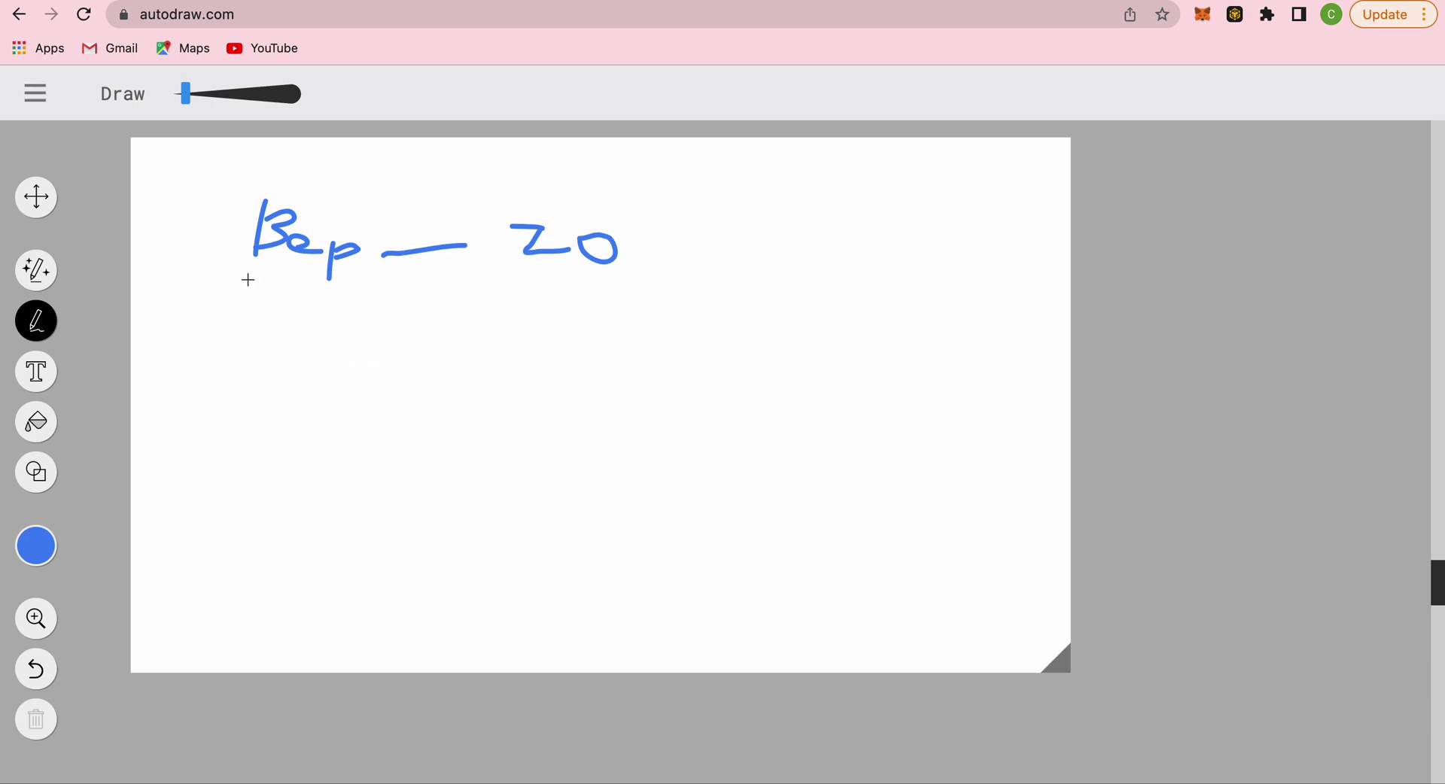
drag(243, 275, 657, 279)
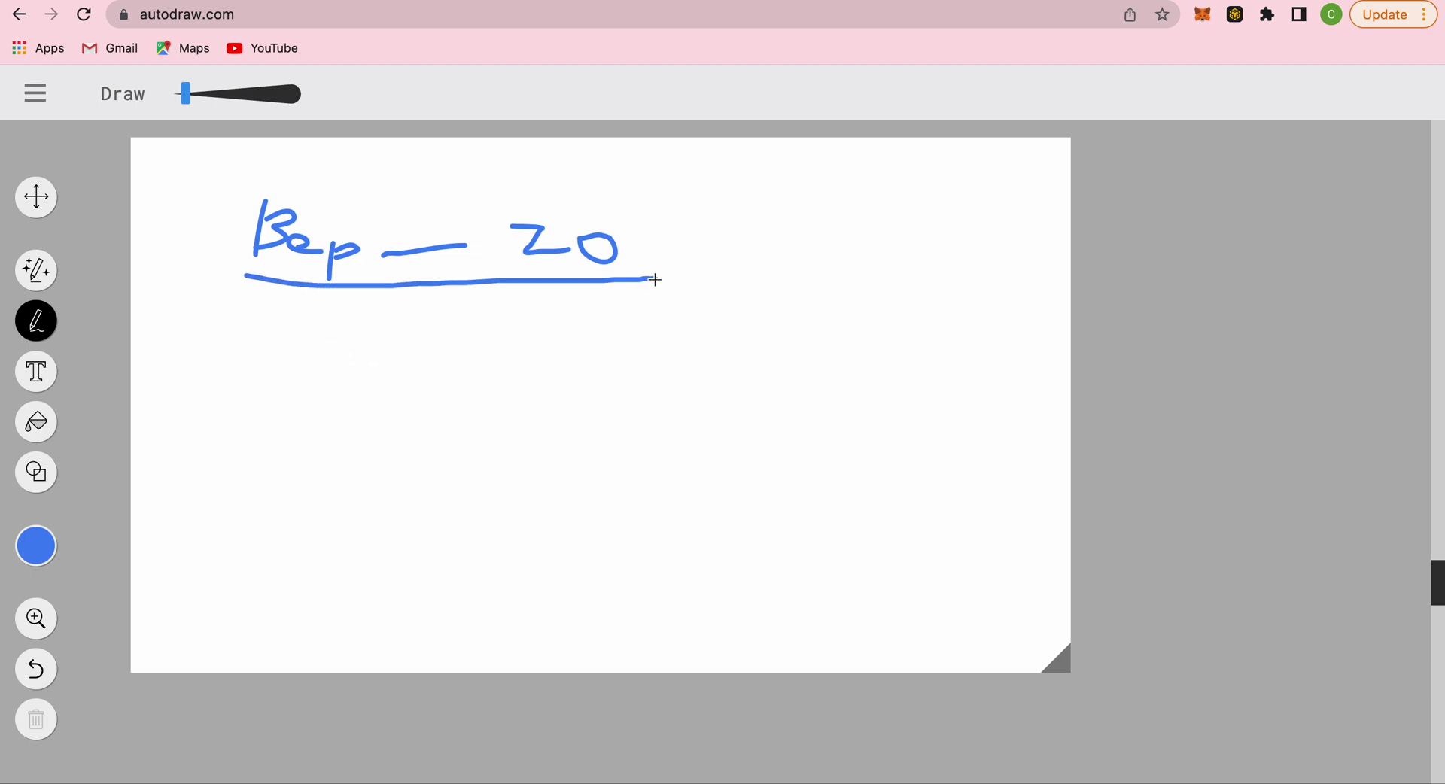
Step: Write BEP2 and BNB below the heading, circle BEP2 and start a loop around BEP-20
mouse_move(256, 334)
mouse_down()
mouse_move(246, 381)
mouse_move(310, 363)
mouse_move(340, 380)
mouse_move(351, 363)
mouse_move(343, 376)
mouse_move(423, 389)
mouse_up()
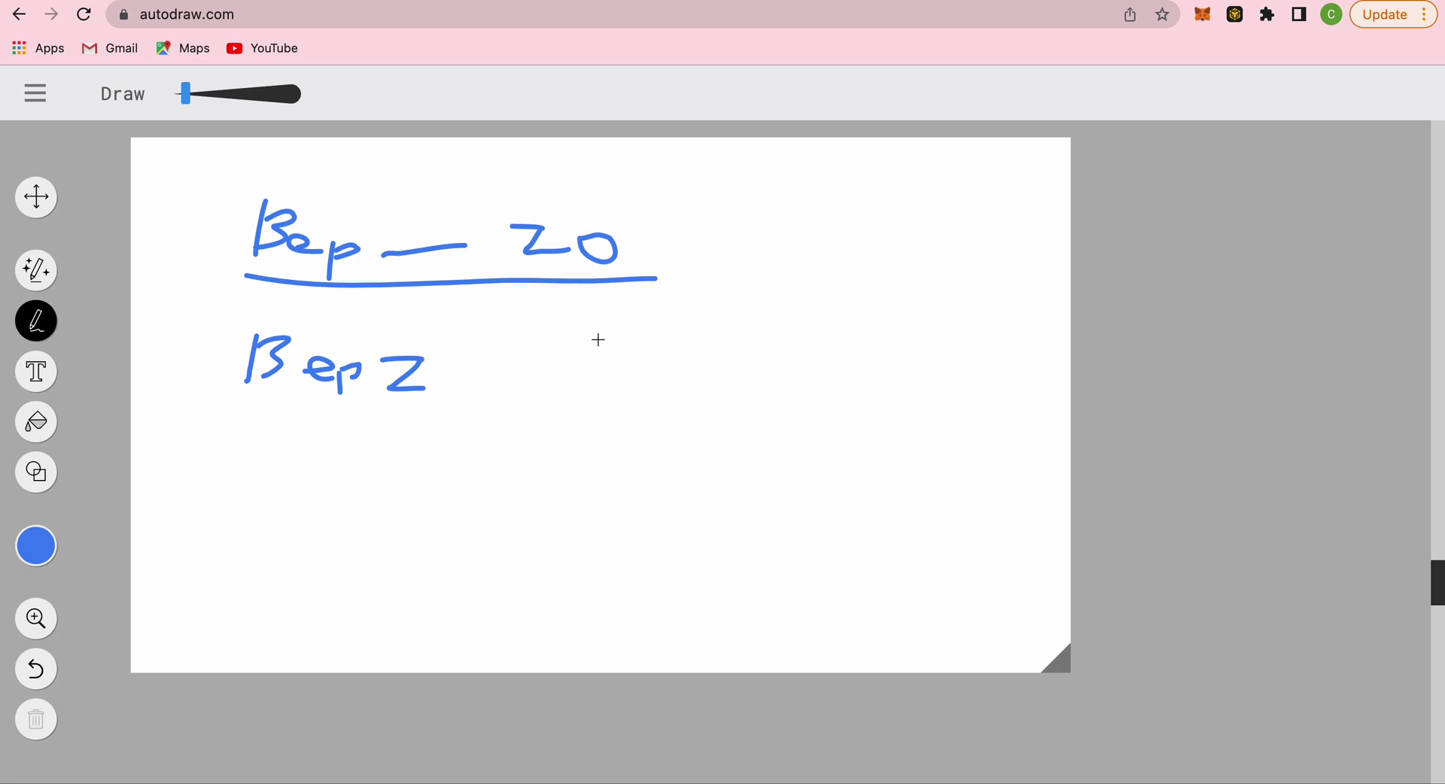
mouse_move(601, 336)
mouse_down()
mouse_move(598, 368)
mouse_move(624, 351)
mouse_move(619, 364)
mouse_move(665, 369)
mouse_move(691, 347)
mouse_move(692, 381)
mouse_up()
mouse_move(701, 351)
mouse_down()
mouse_move(719, 372)
mouse_move(701, 378)
mouse_move(693, 350)
mouse_up()
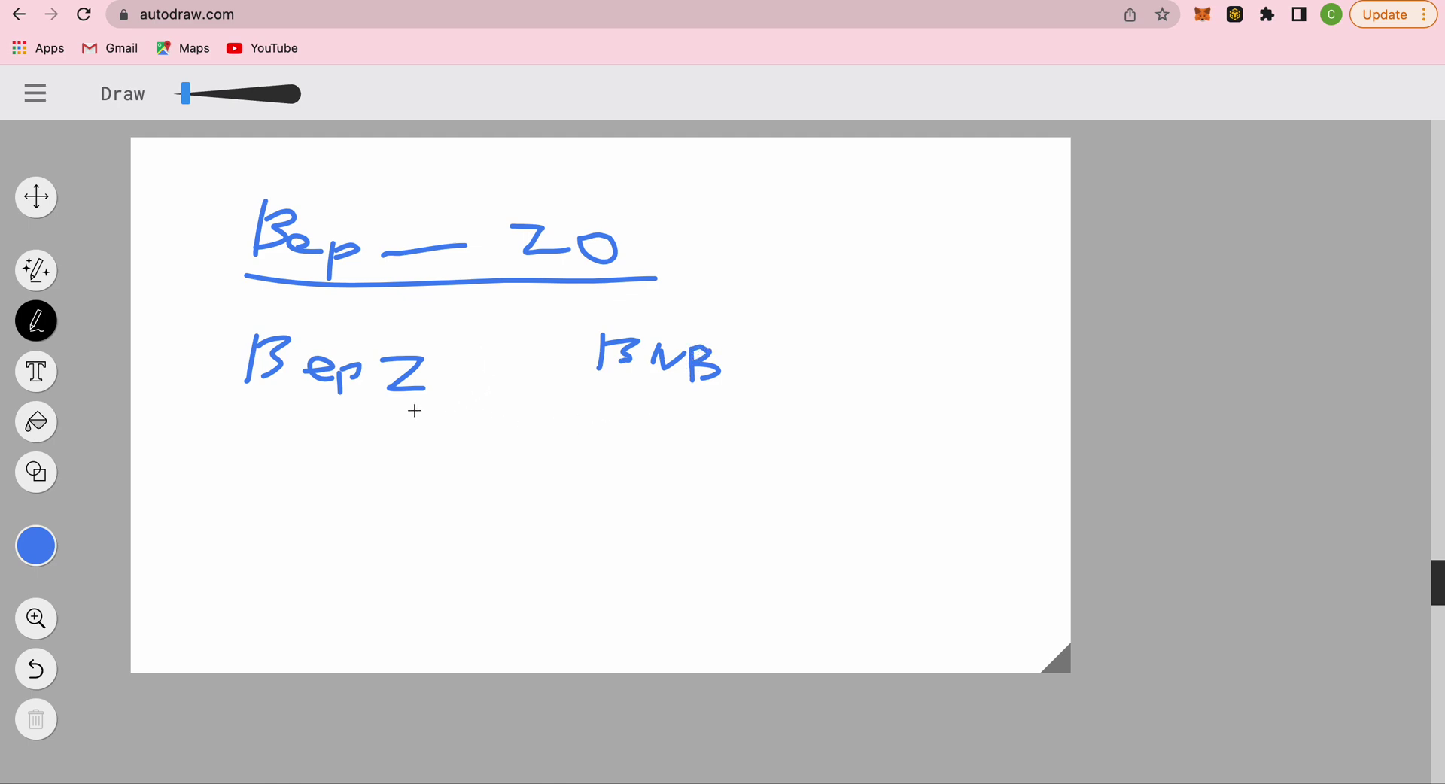
mouse_move(240, 396)
mouse_down()
mouse_move(469, 370)
mouse_move(182, 348)
mouse_move(242, 402)
mouse_up()
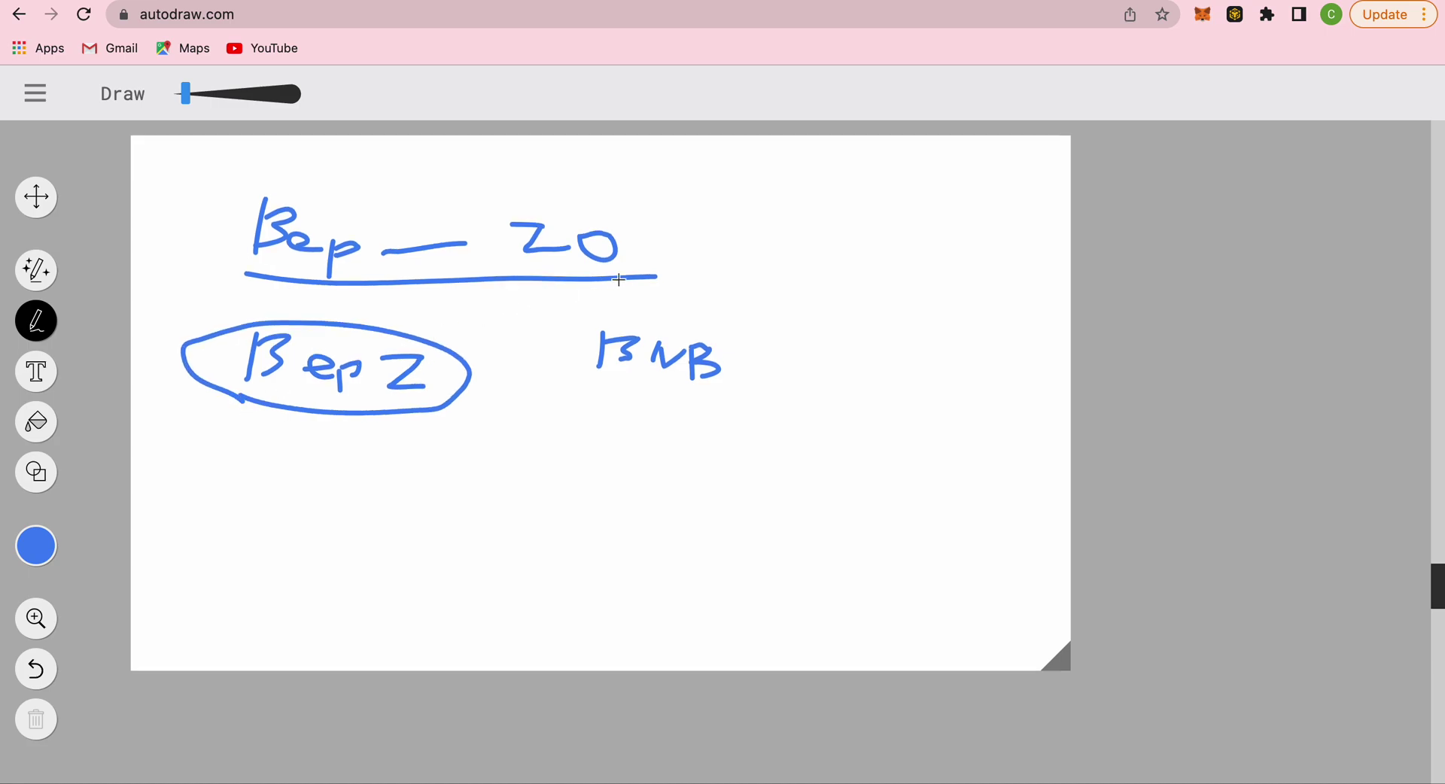
mouse_move(660, 267)
mouse_down()
mouse_move(455, 178)
mouse_move(189, 227)
mouse_move(253, 275)
mouse_up()
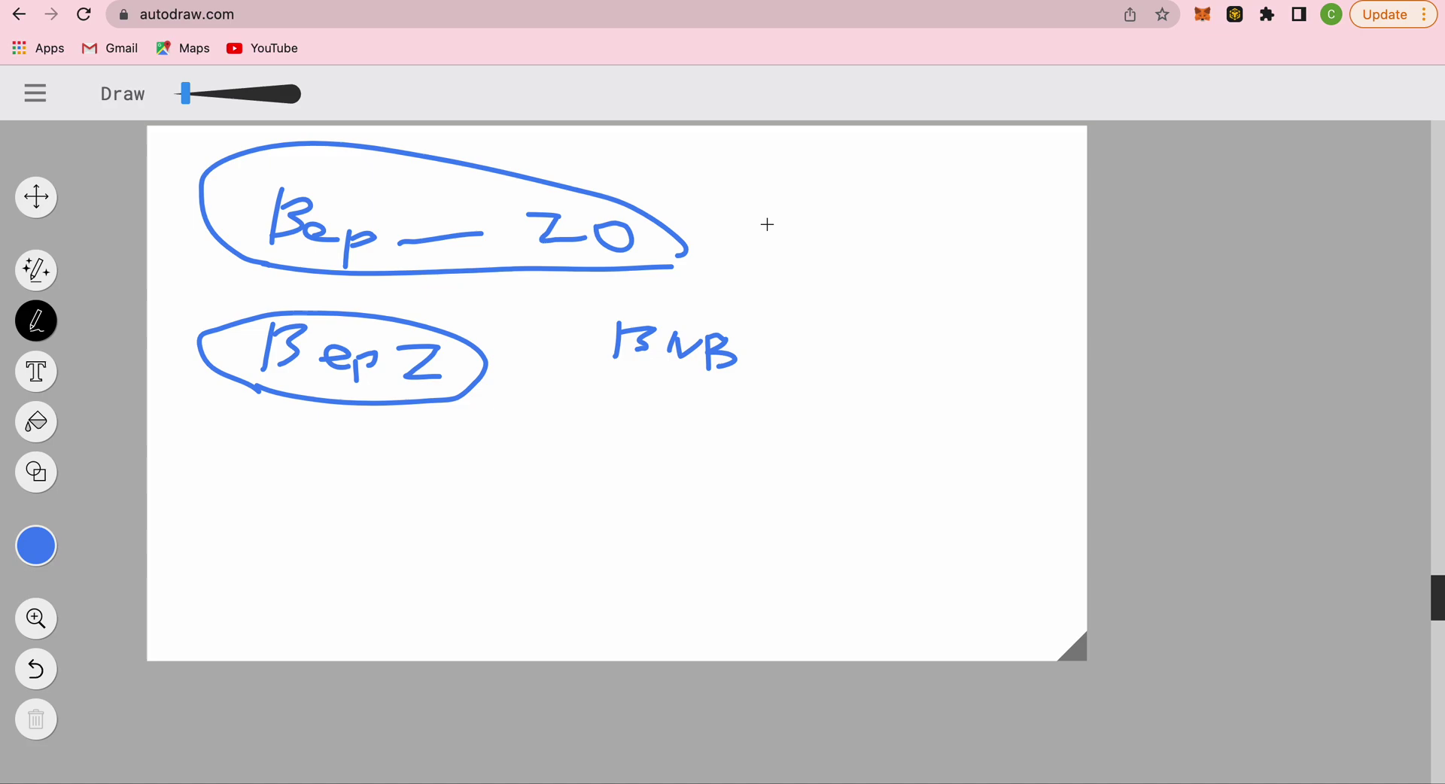
Step: Finish the freehand loop so the BEP-20 heading is circled
mouse_move(768, 219)
mouse_down()
mouse_move(758, 242)
mouse_move(778, 281)
mouse_move(814, 233)
mouse_up()
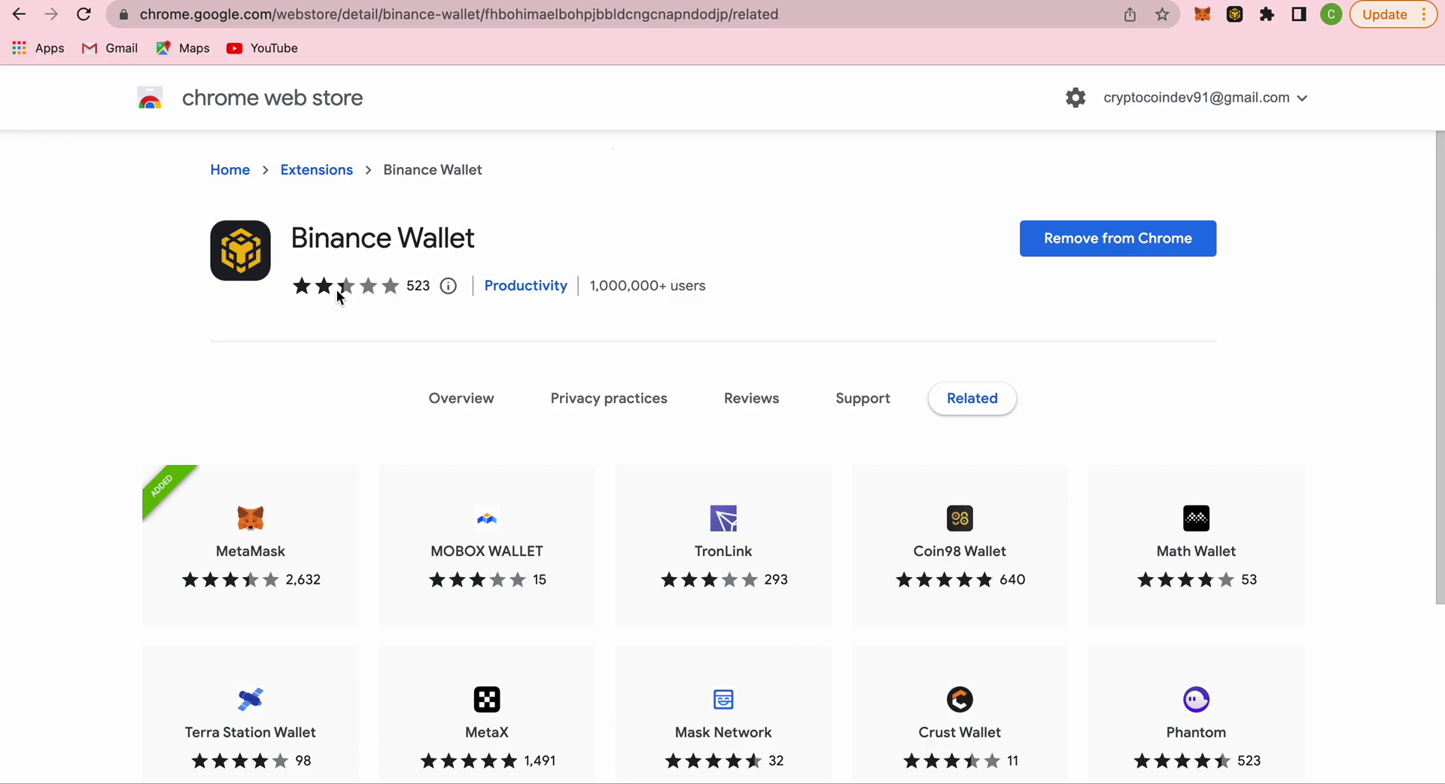
Step: Copy the BNB Beacon Chain account address, then switch the wallet back to BNB Smart Chain
click(1236, 16)
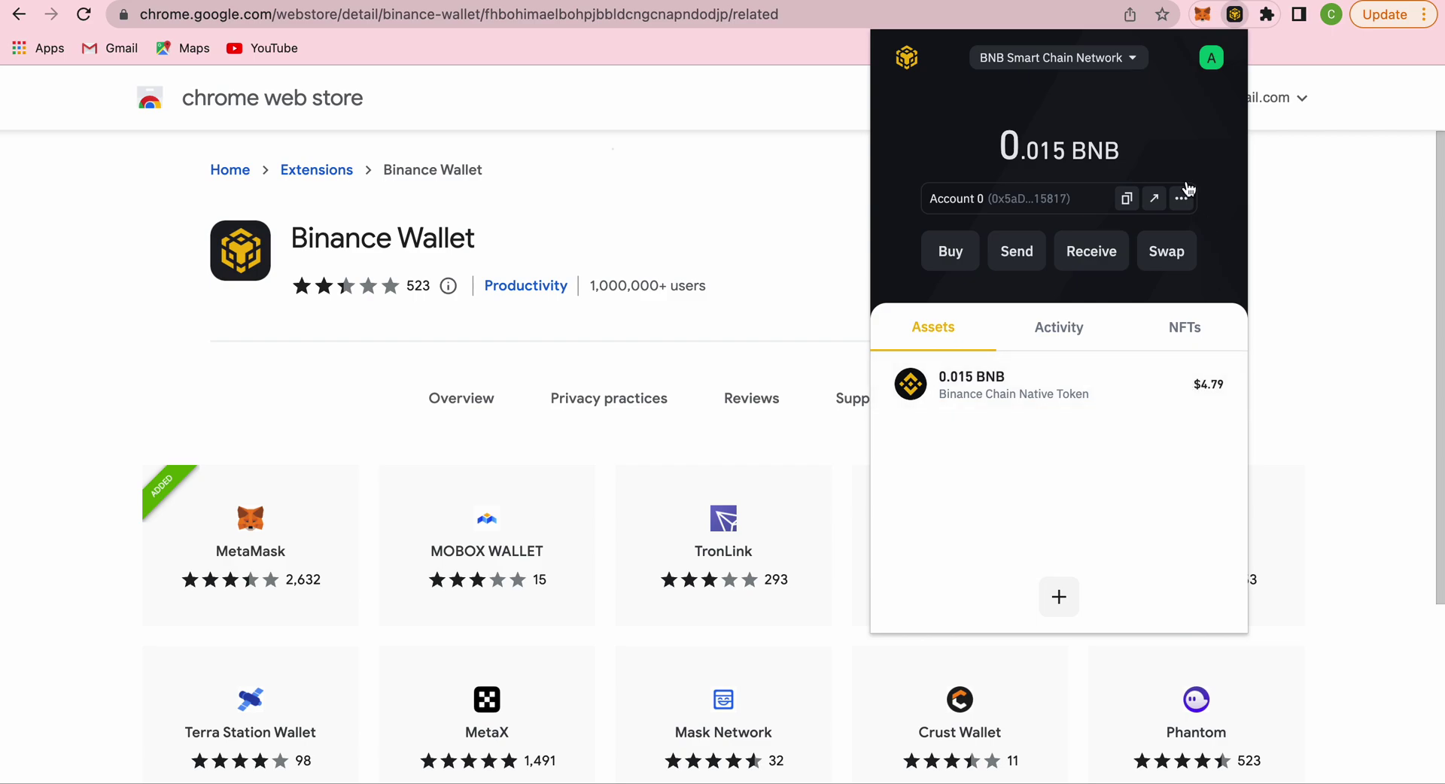
click(1133, 59)
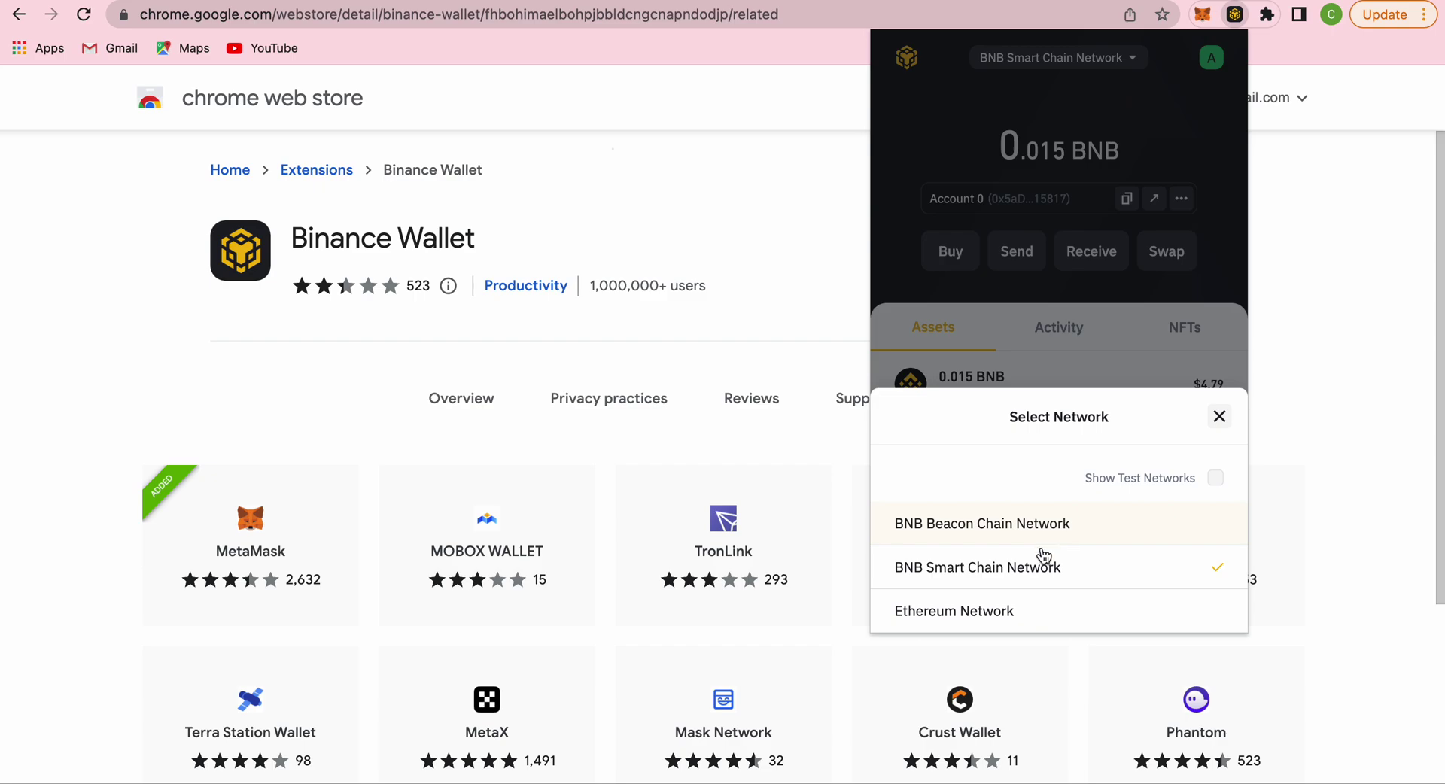
click(1099, 376)
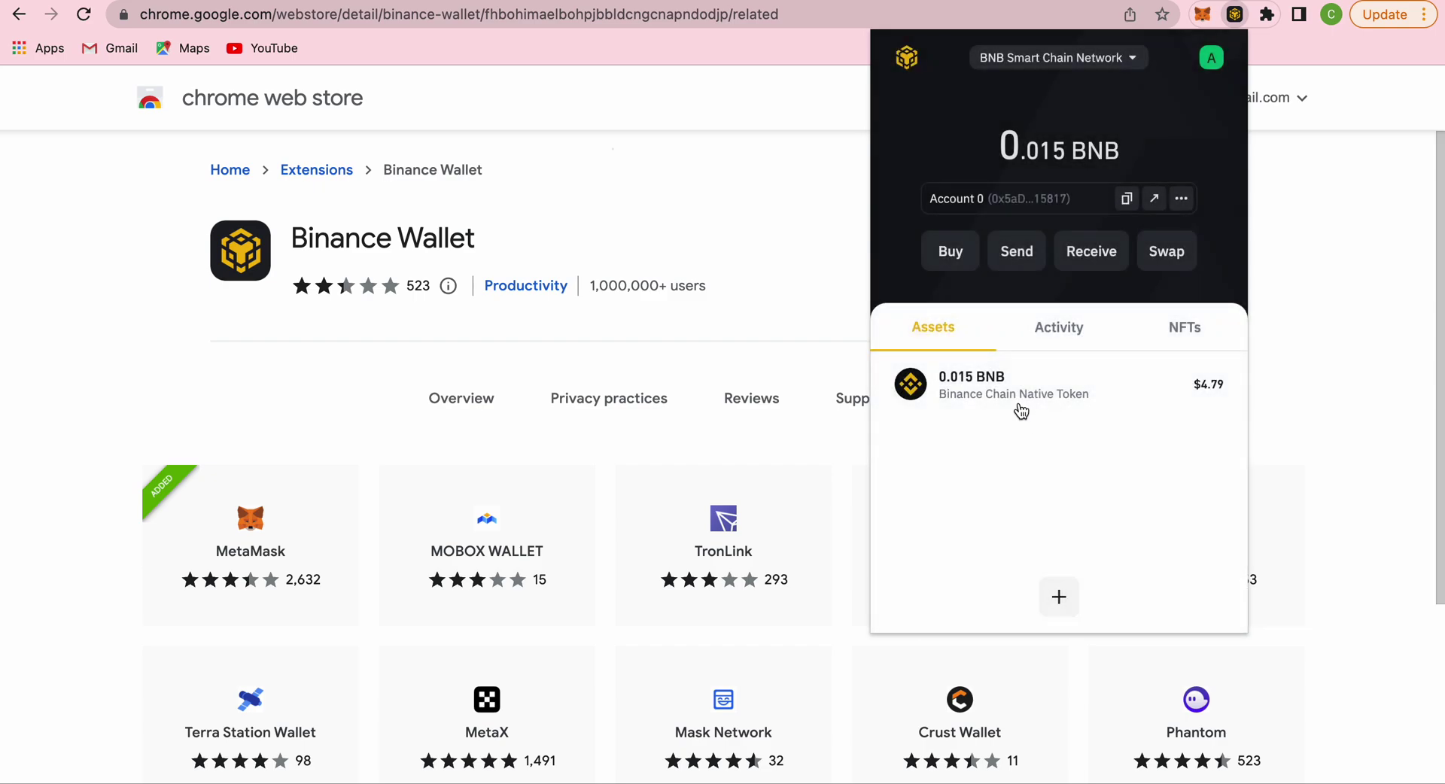
click(1132, 60)
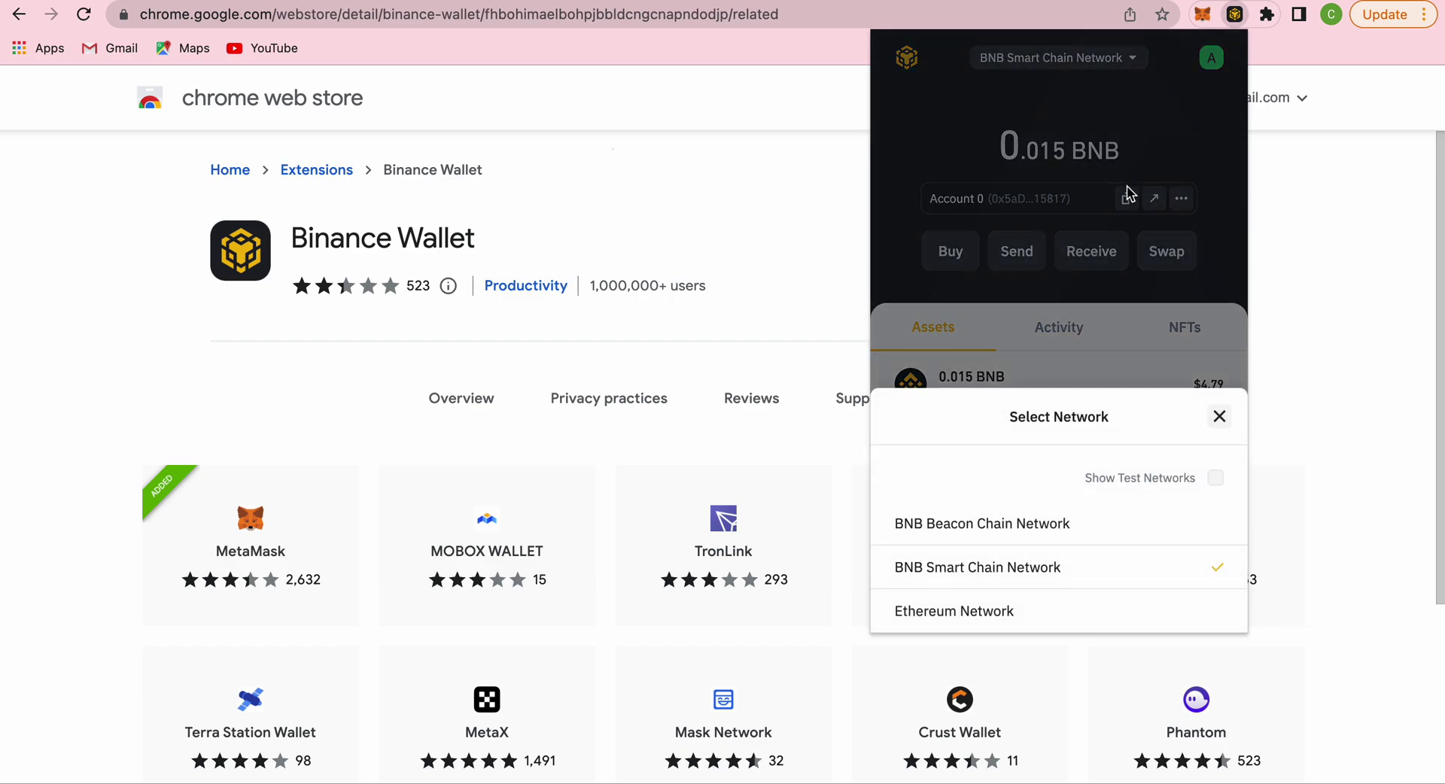
click(995, 533)
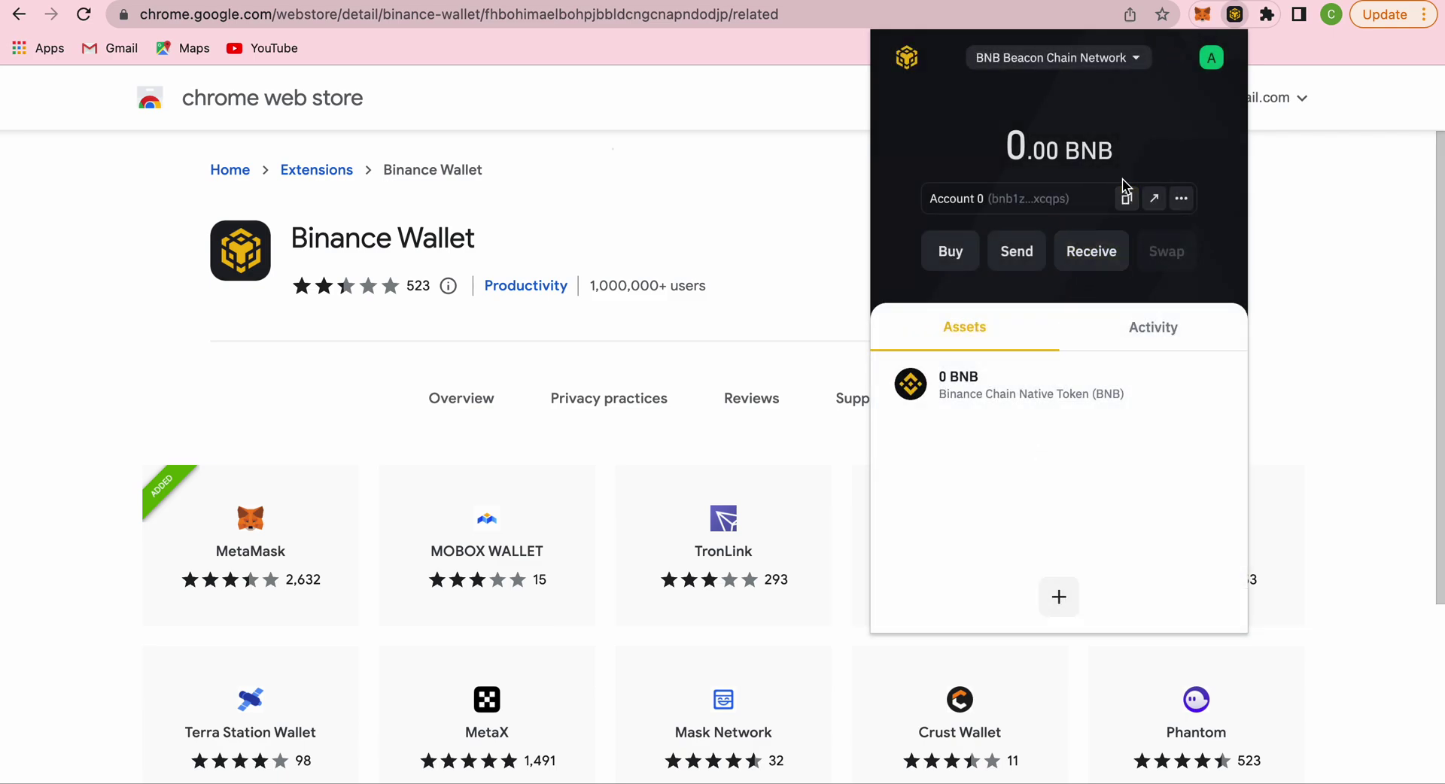
click(1127, 198)
click(1137, 58)
click(1063, 576)
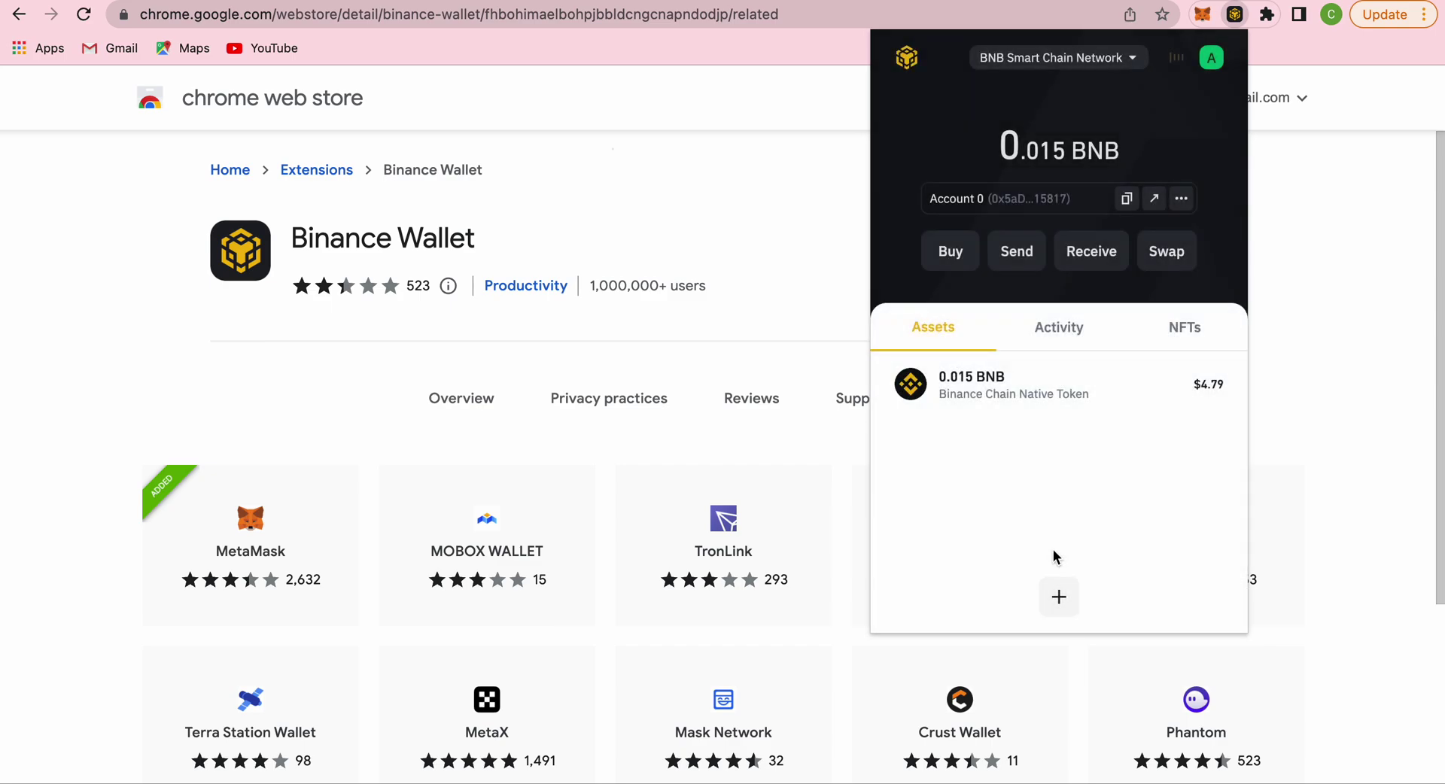
Step: Paste the Beacon Chain address as recipient, enter 0.005 BNB, and bring up Confirm Transaction
click(1016, 252)
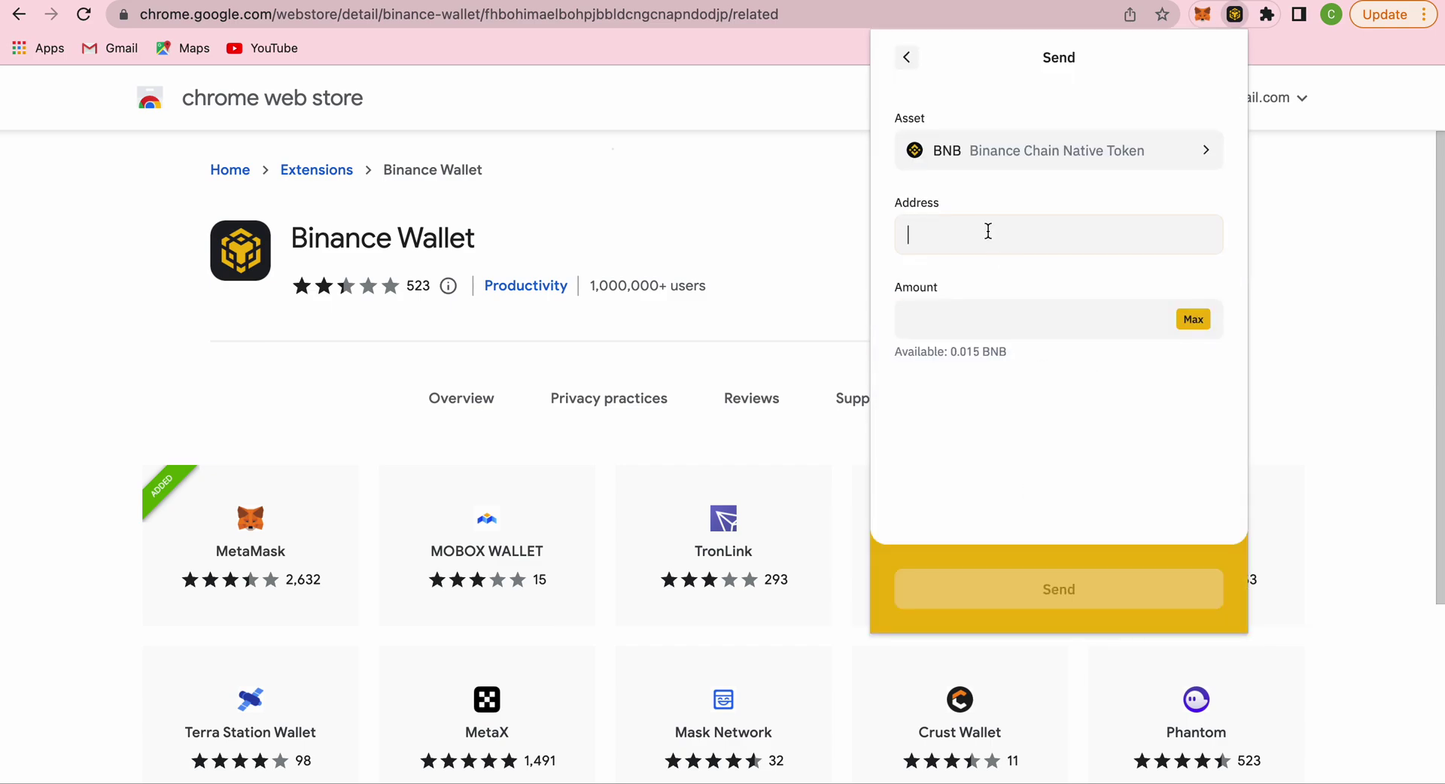
right_click(988, 233)
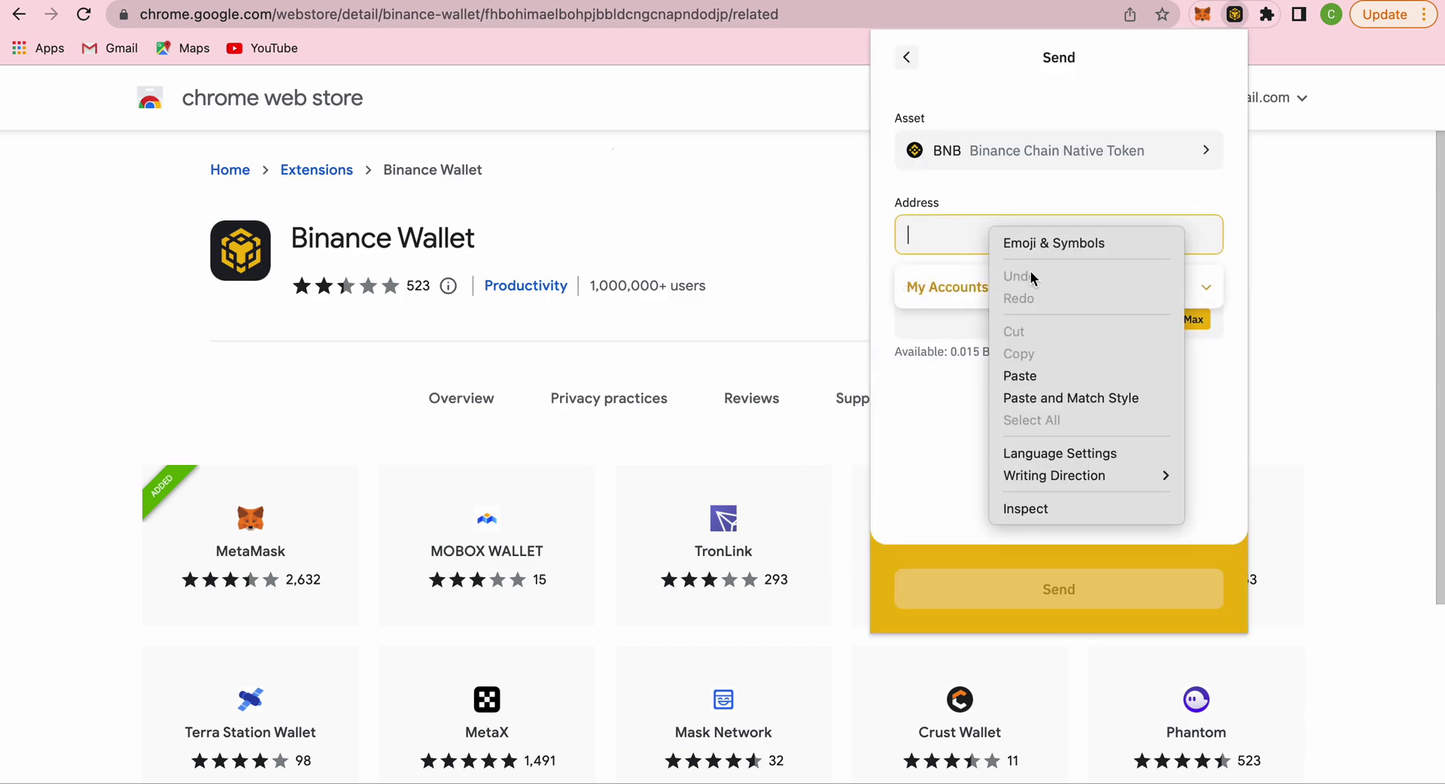
click(1044, 381)
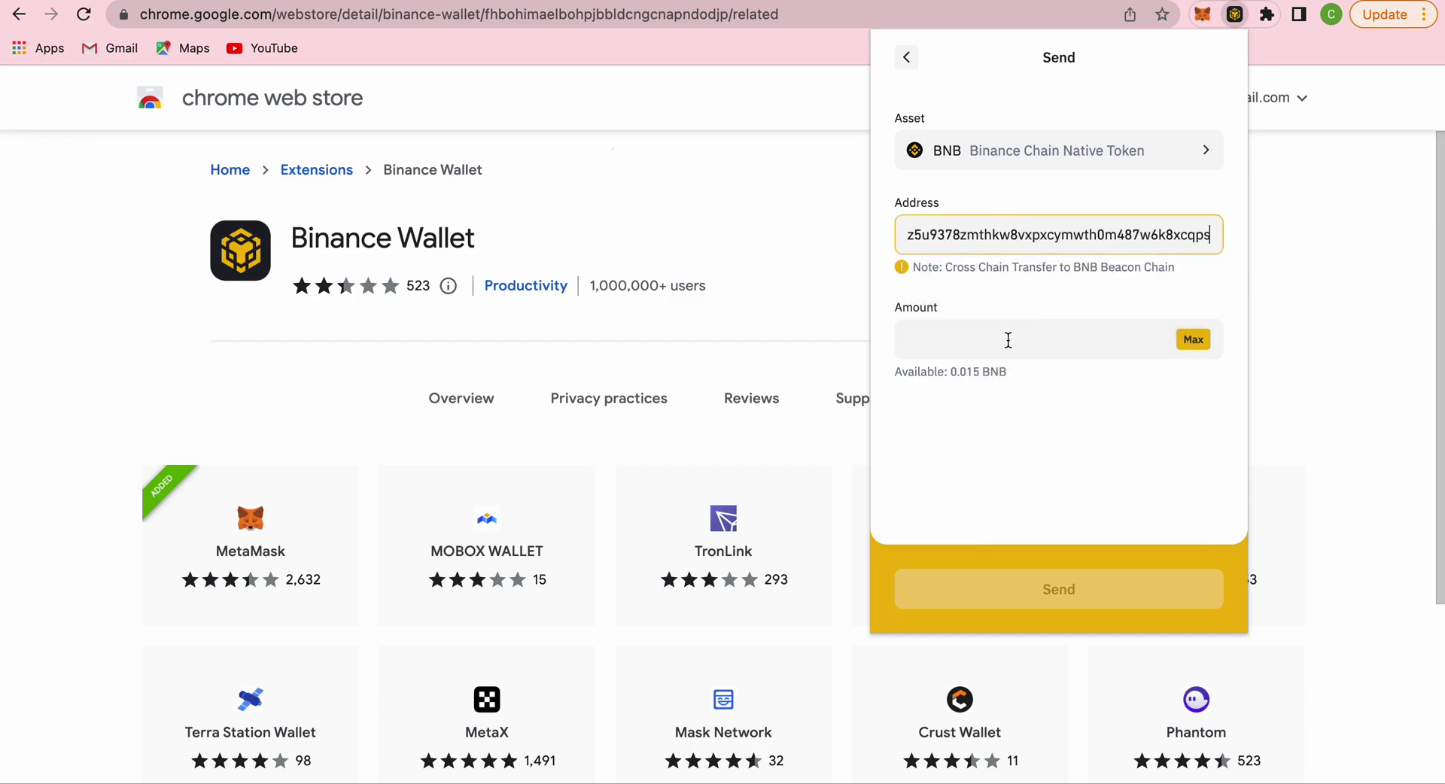
click(1008, 341)
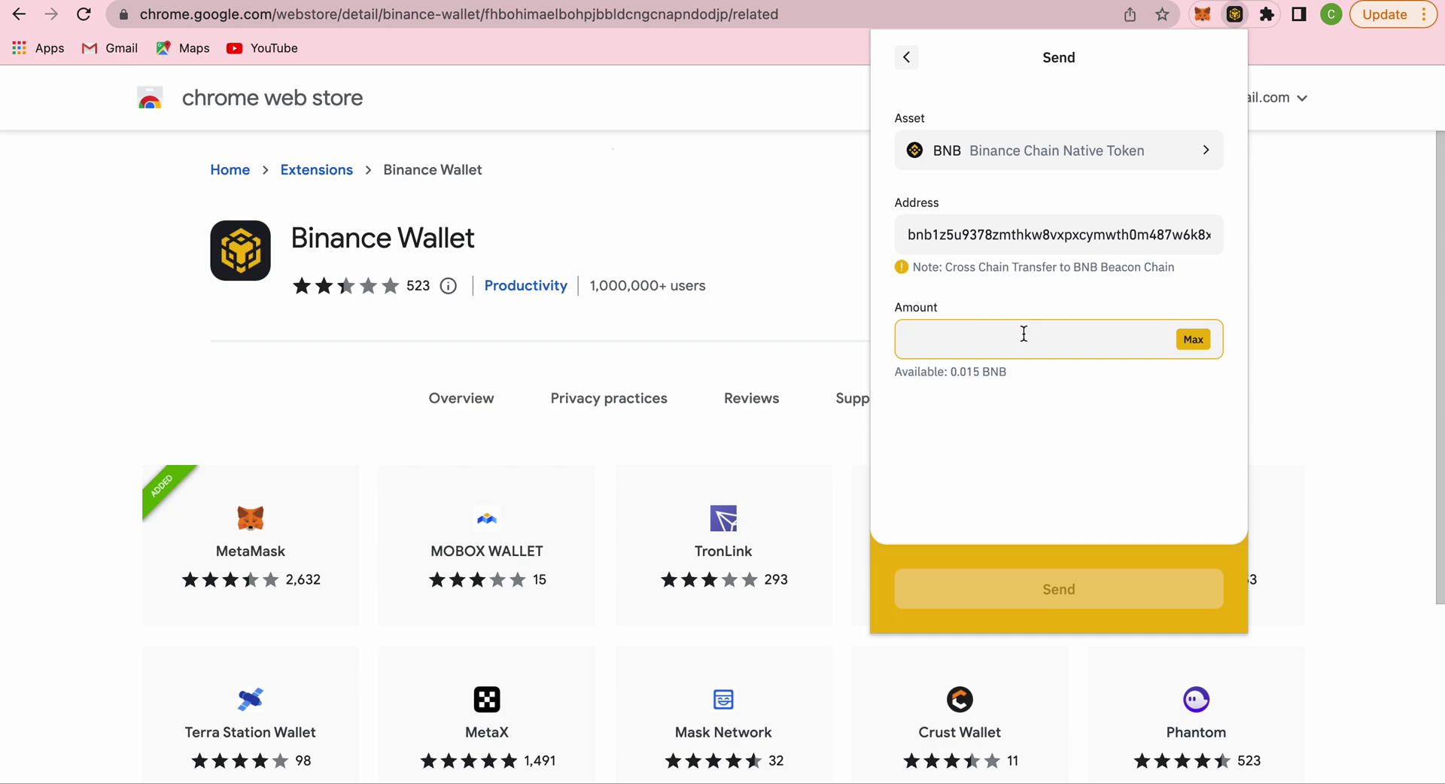
text(0)
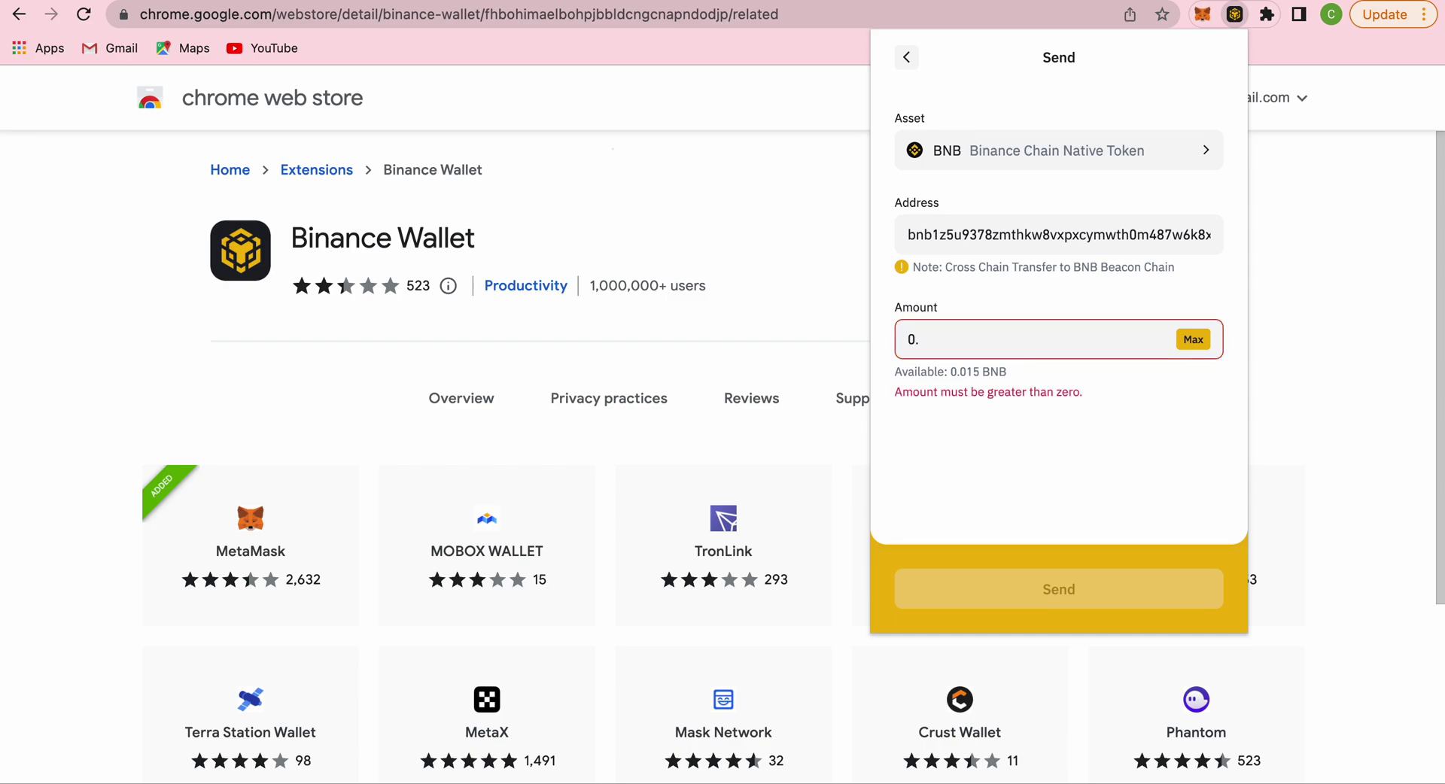
text(.005)
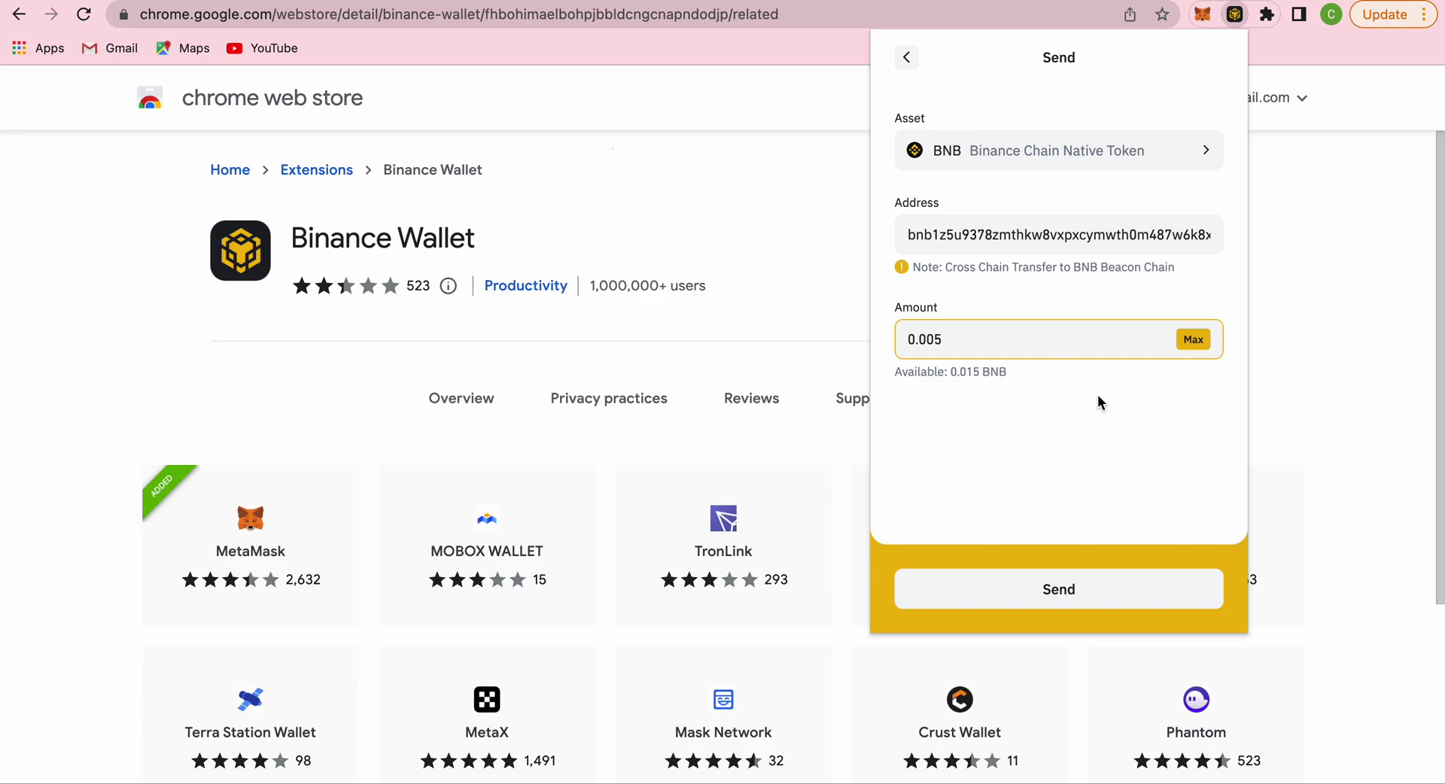
click(1087, 595)
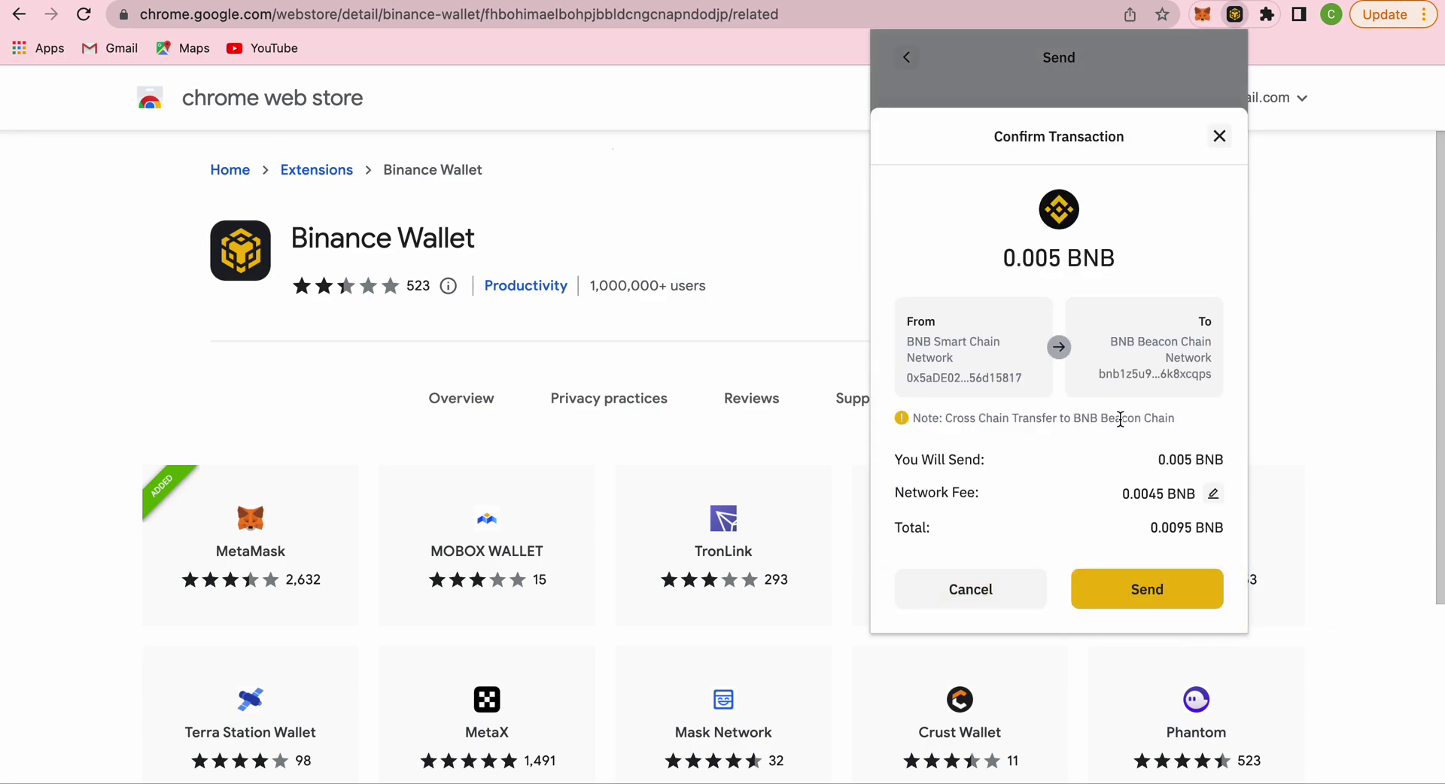
Step: Confirm sending the 0.005 BNB and view the resulting transaction on BscScan
click(1143, 578)
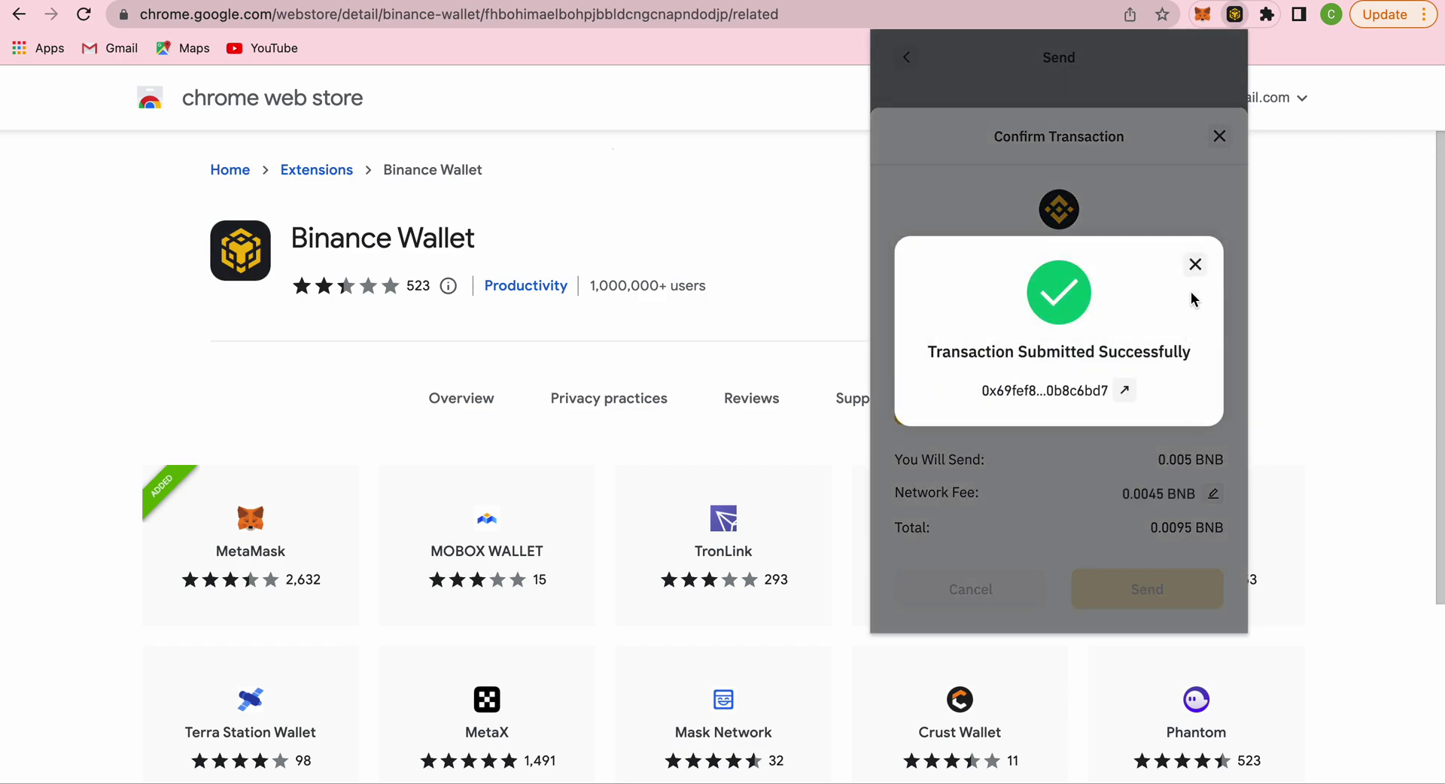
click(1125, 391)
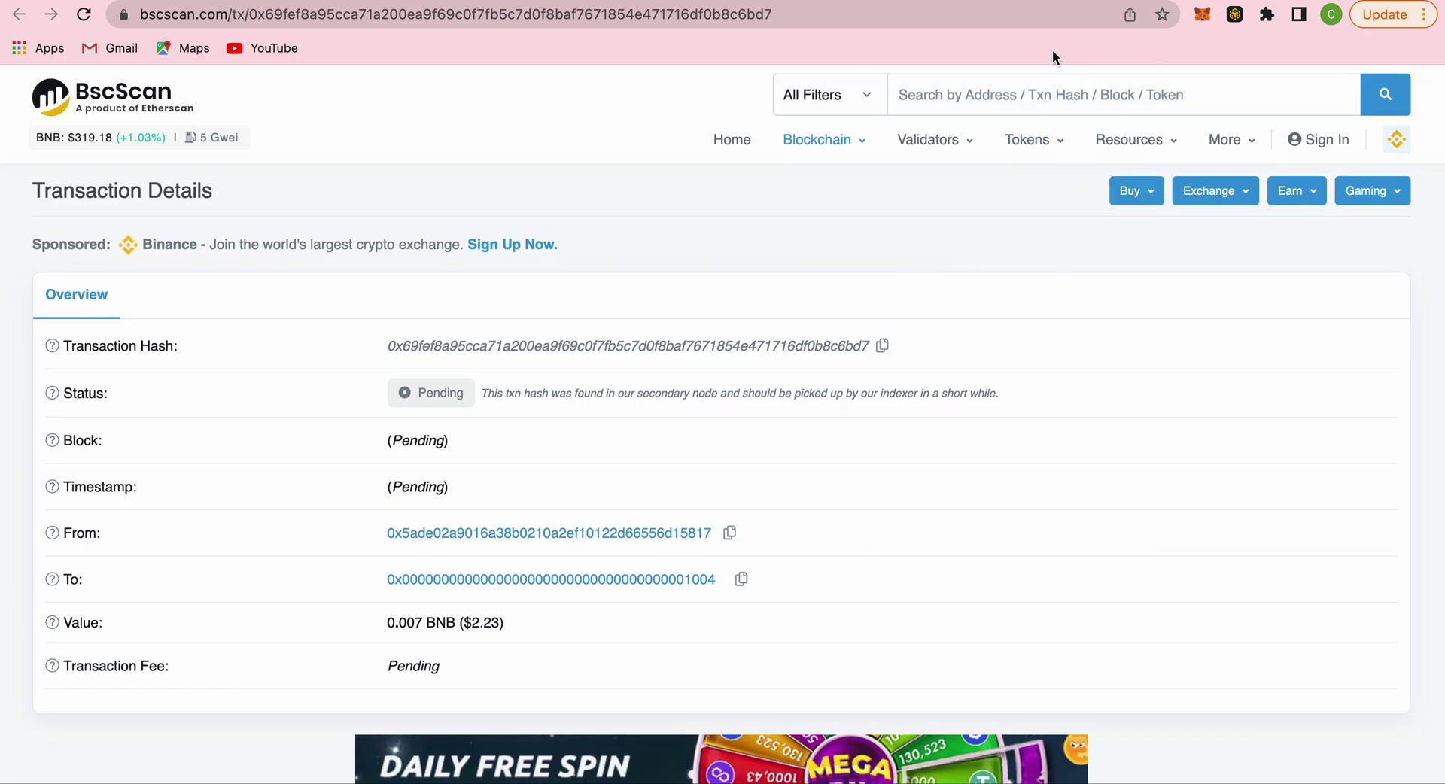
Step: Reload the BscScan transaction to see it as Success in block 18310529
click(83, 17)
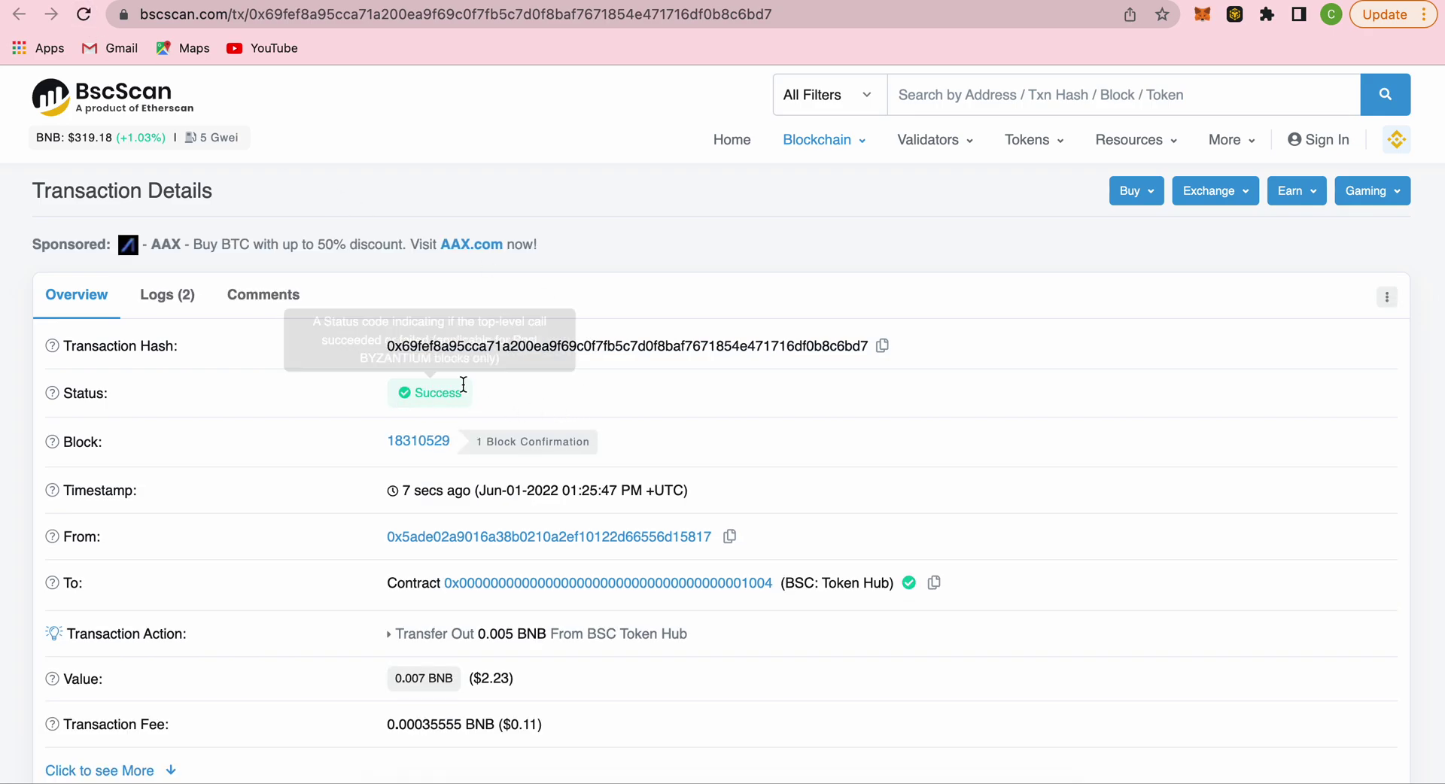
scroll(818, 500, down, 5)
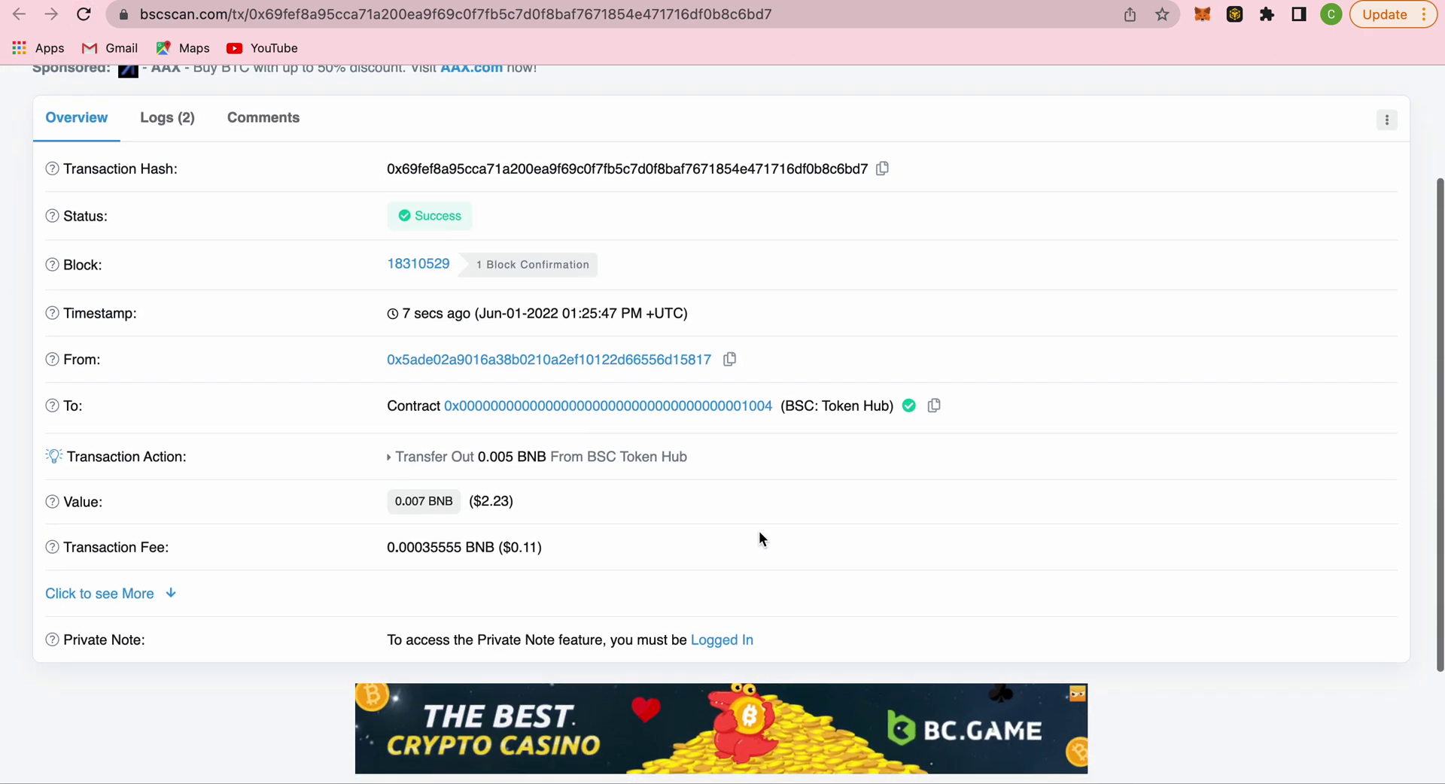
scroll(758, 532, up, 5)
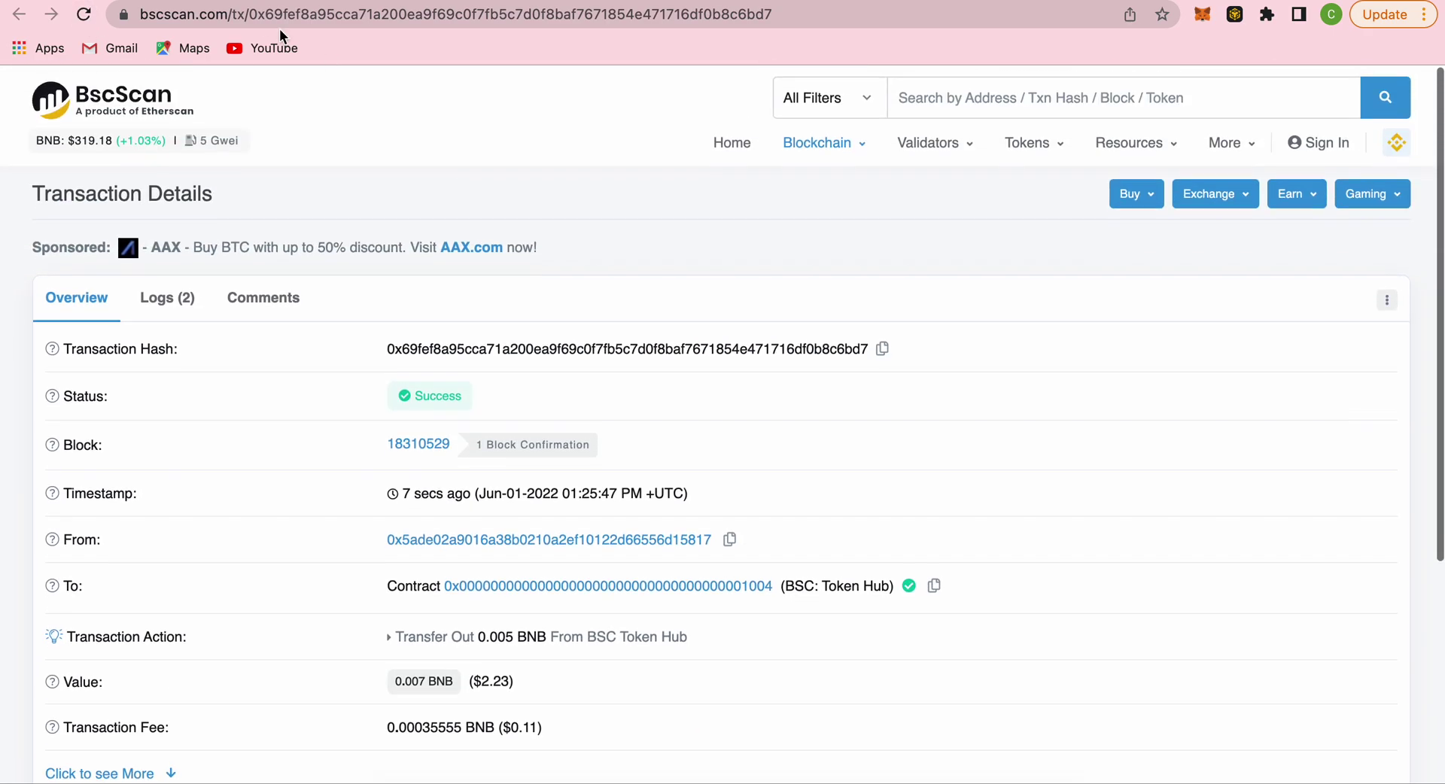
Step: Switch Binance Wallet between networks, end on BNB Beacon Chain showing 0 BNB, and close it
click(1235, 15)
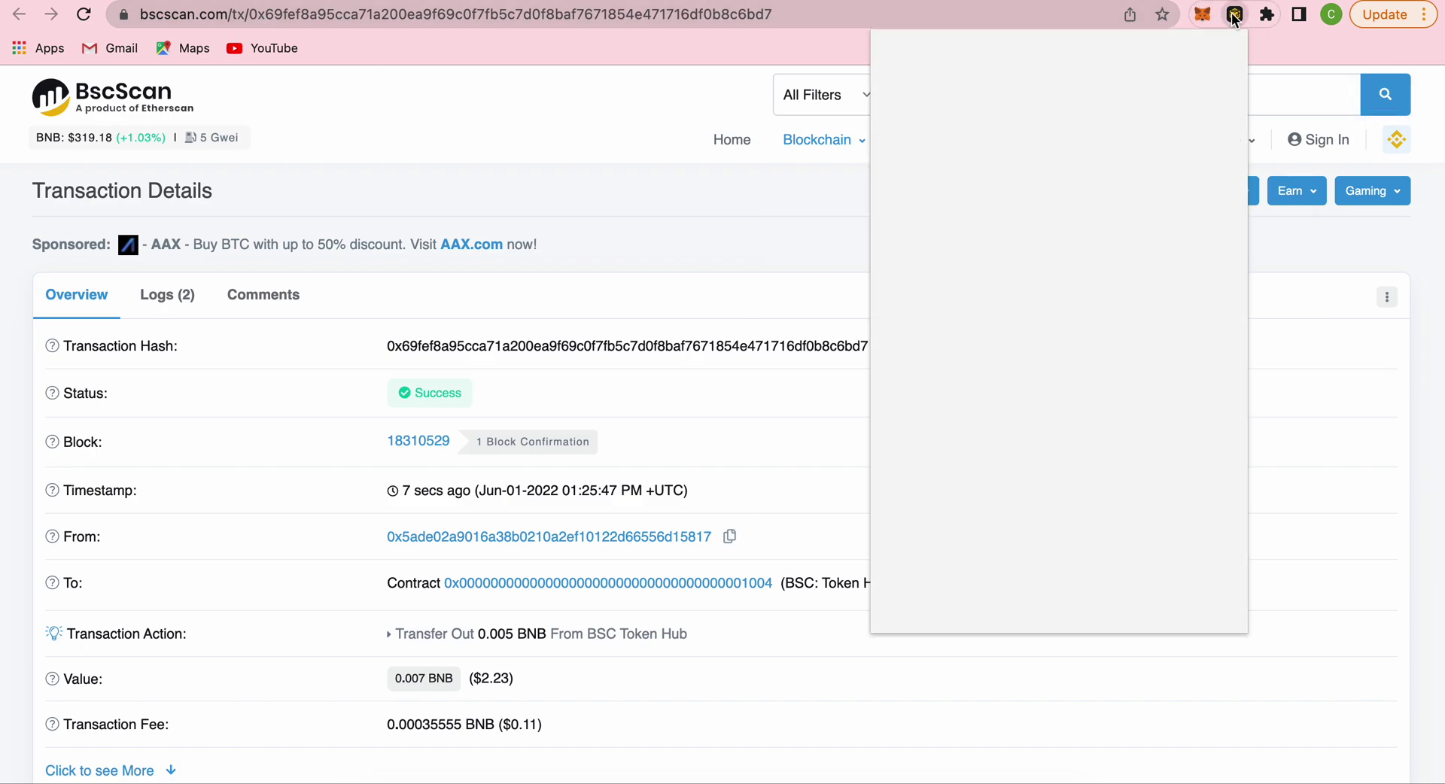
click(1131, 59)
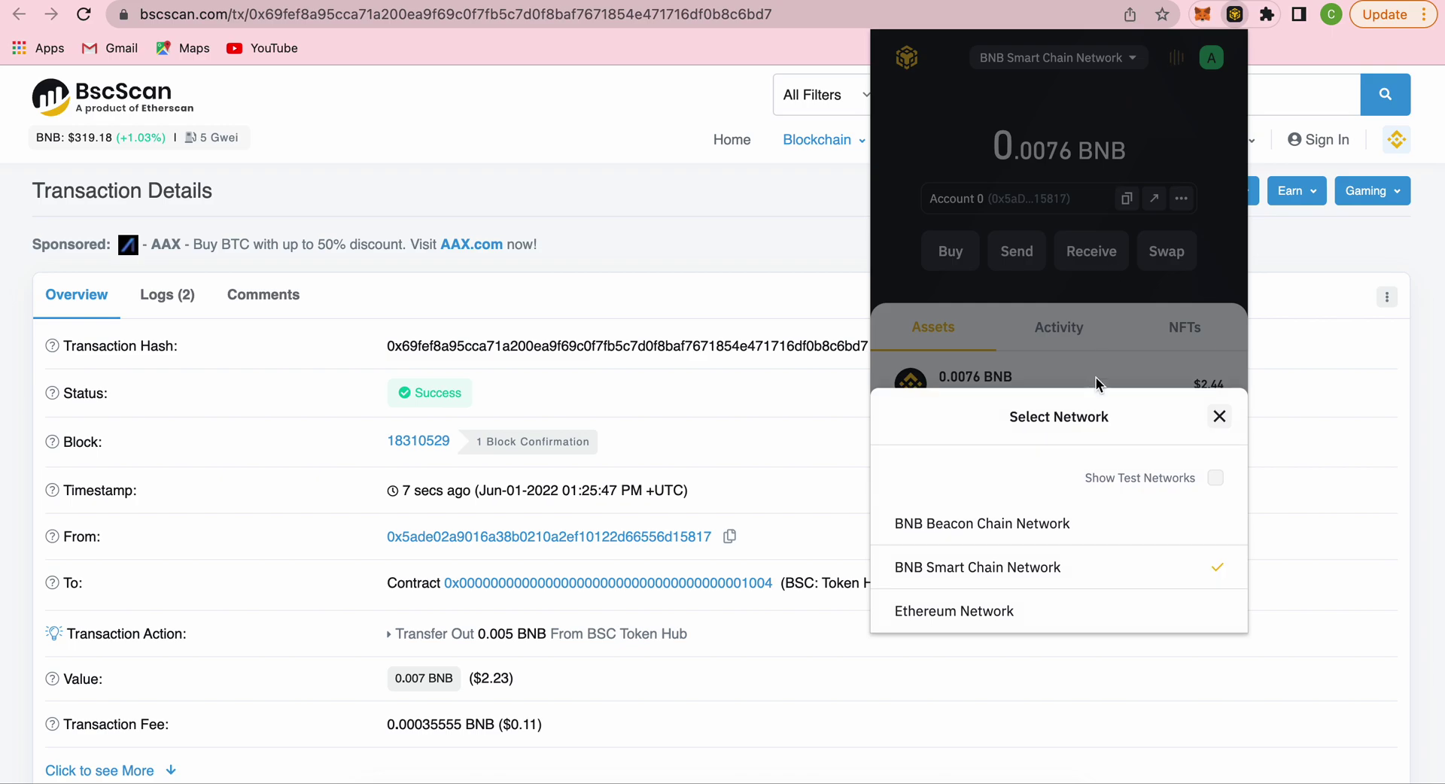
click(1045, 521)
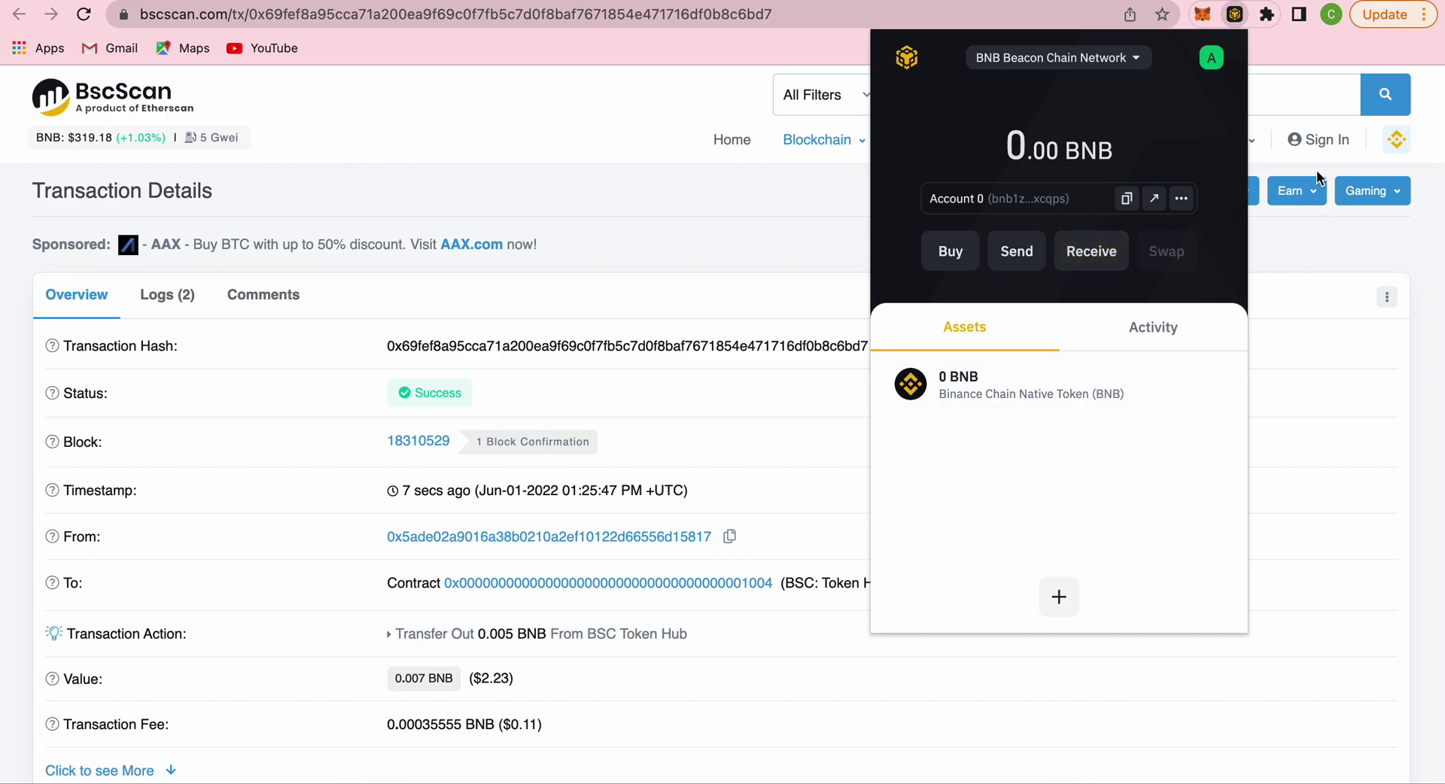
click(1138, 59)
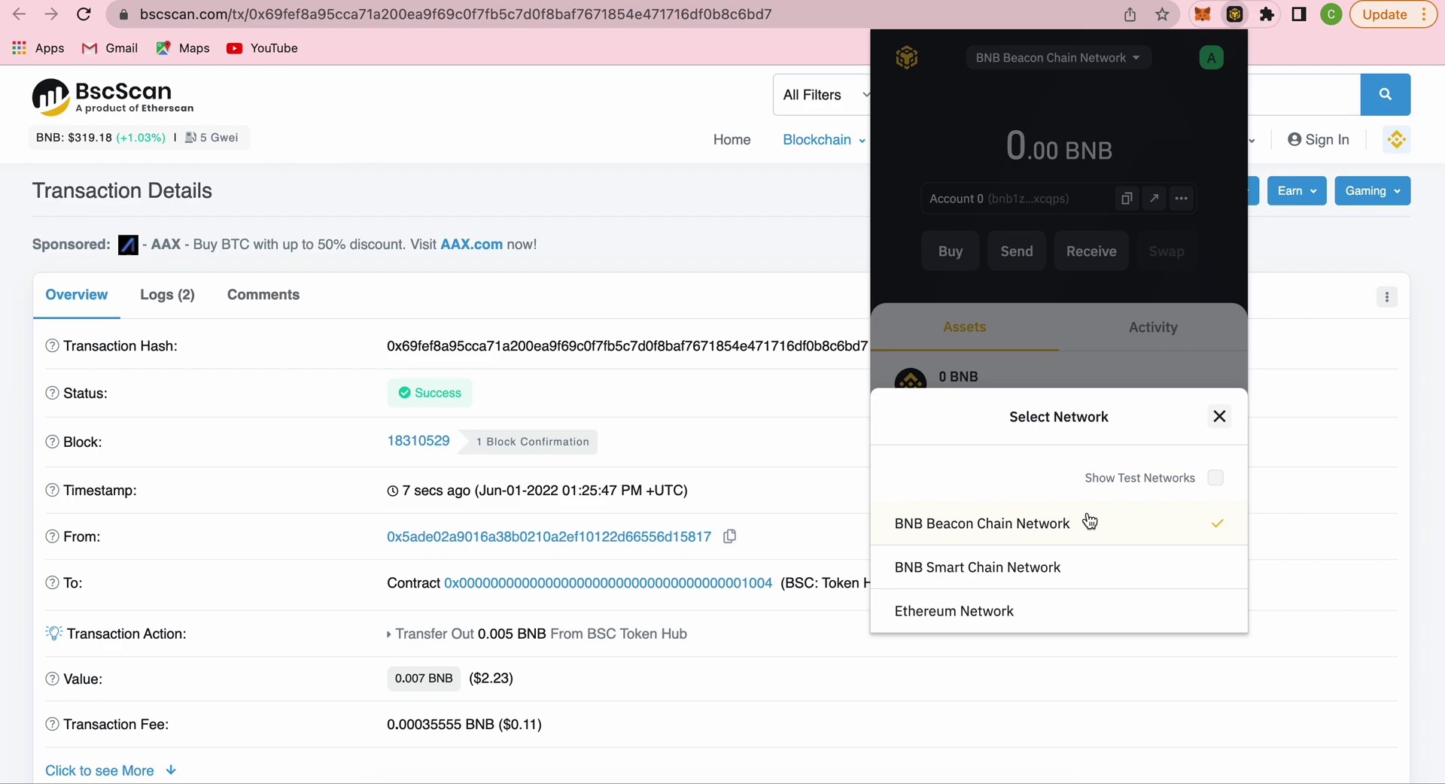
click(1089, 563)
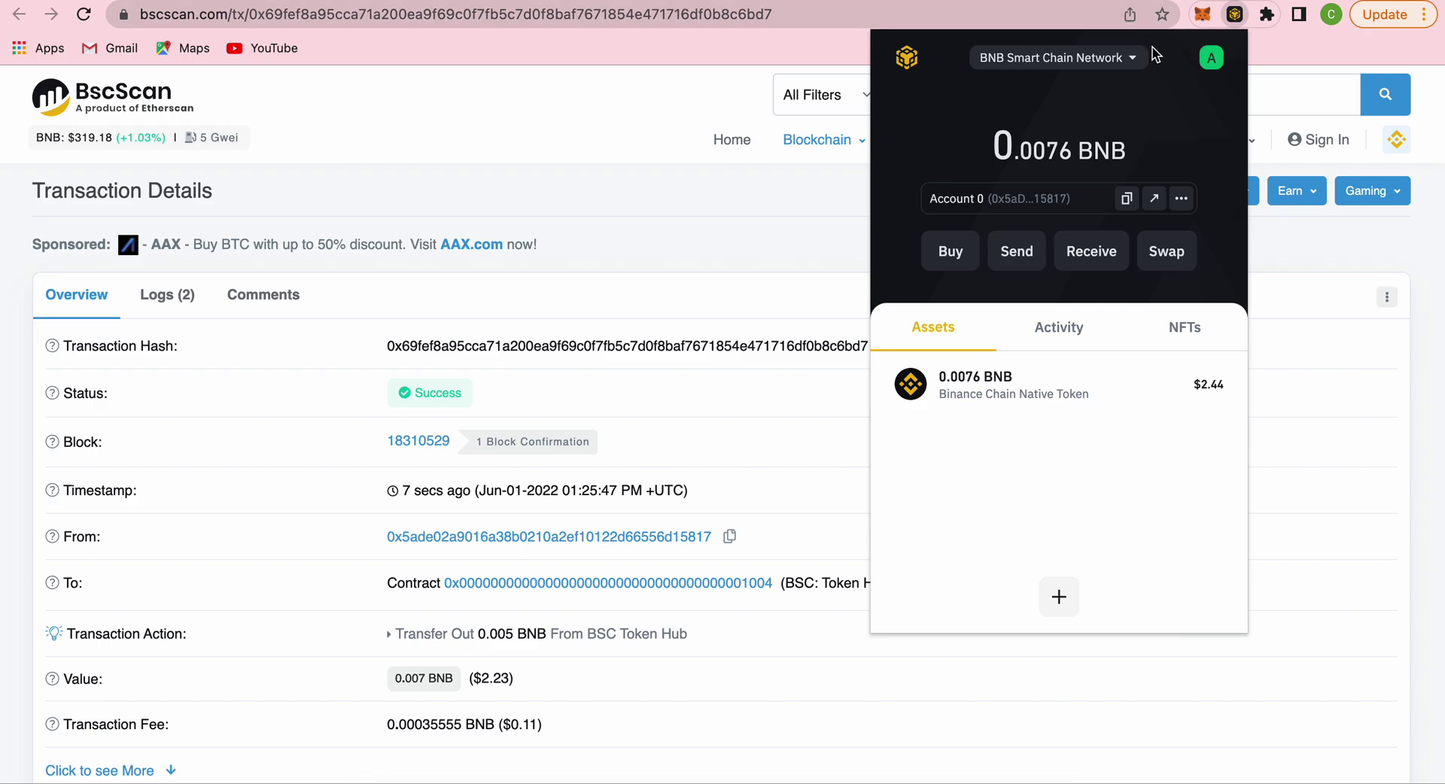
click(1136, 58)
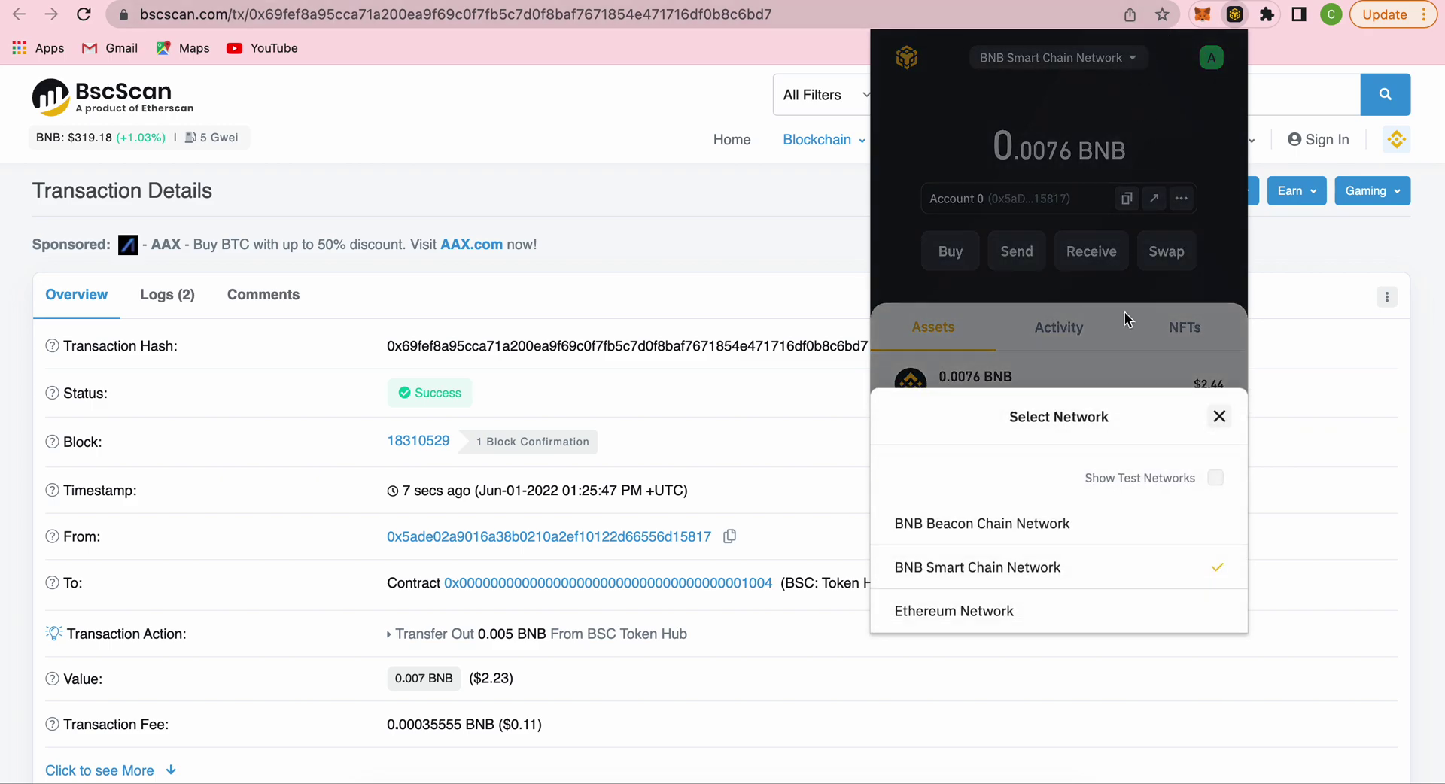
click(1064, 527)
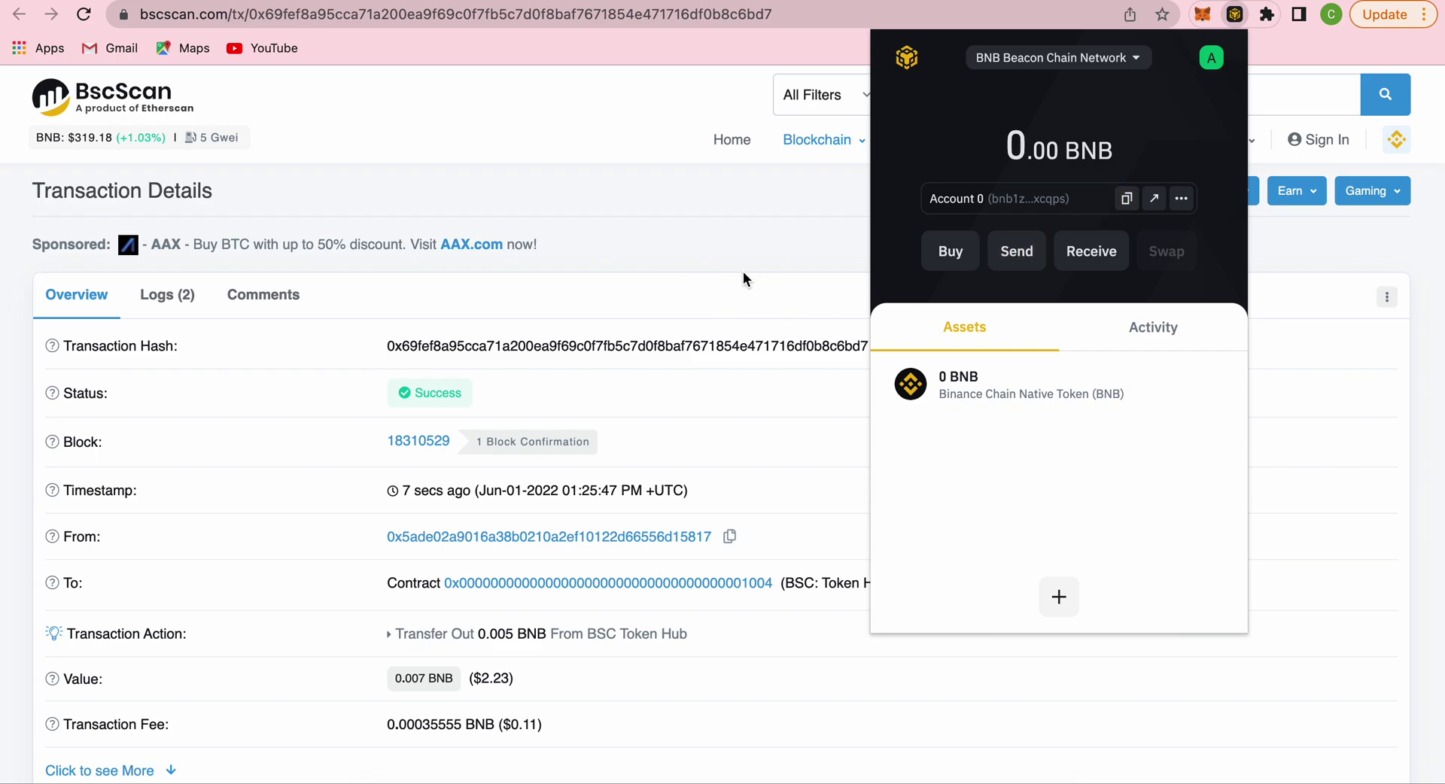
click(775, 300)
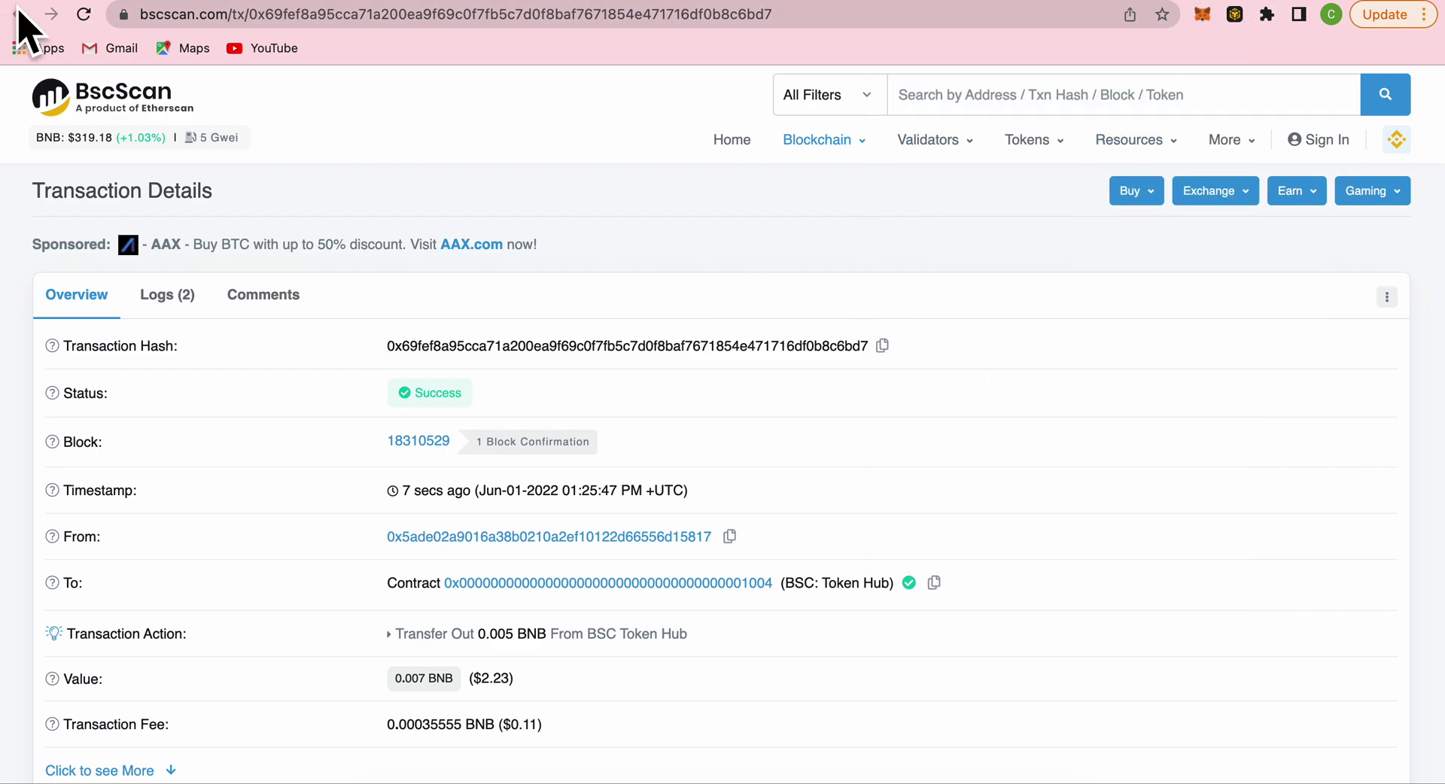
Step: Reload BscScan to 15 confirmations and check the 0.005 BNB Beacon Chain balance in the wallet
click(84, 13)
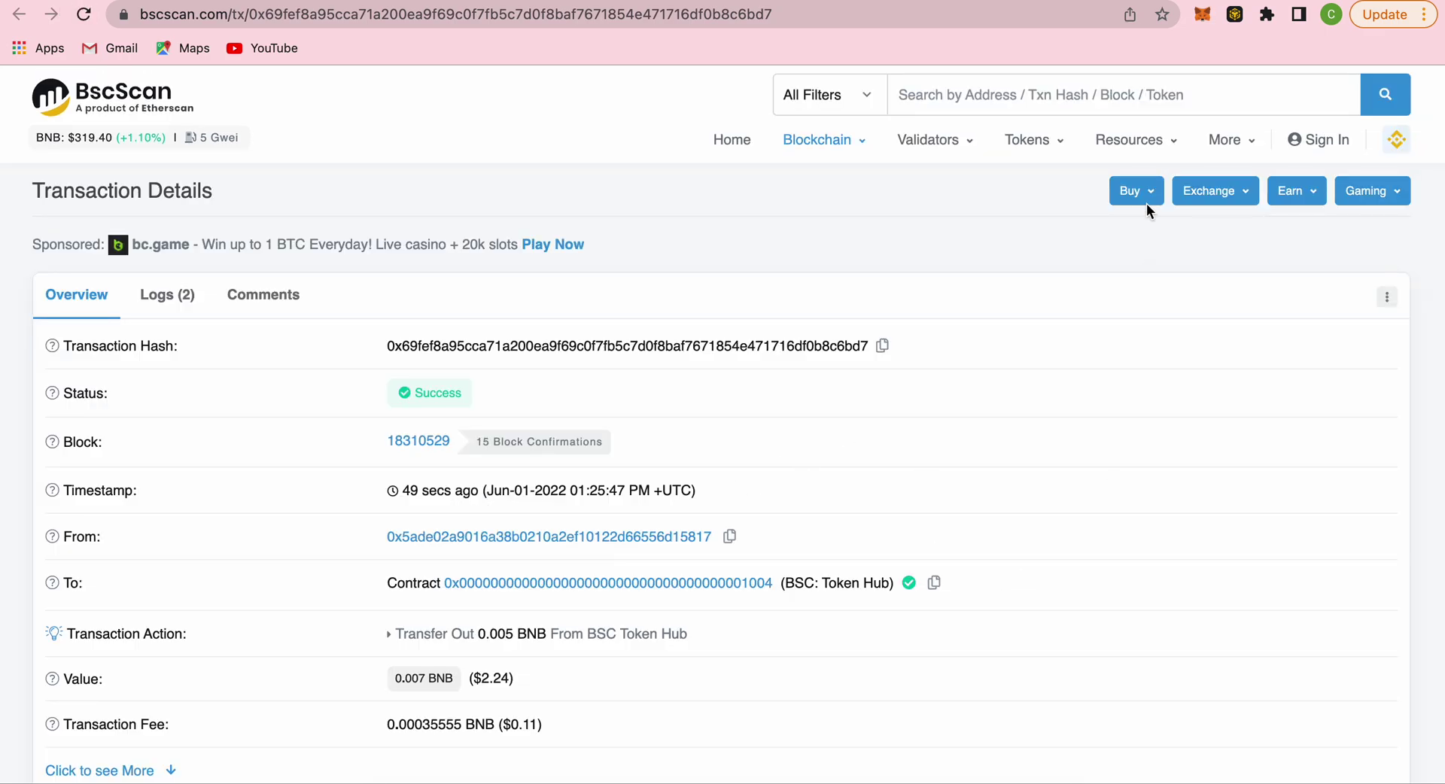
click(1235, 14)
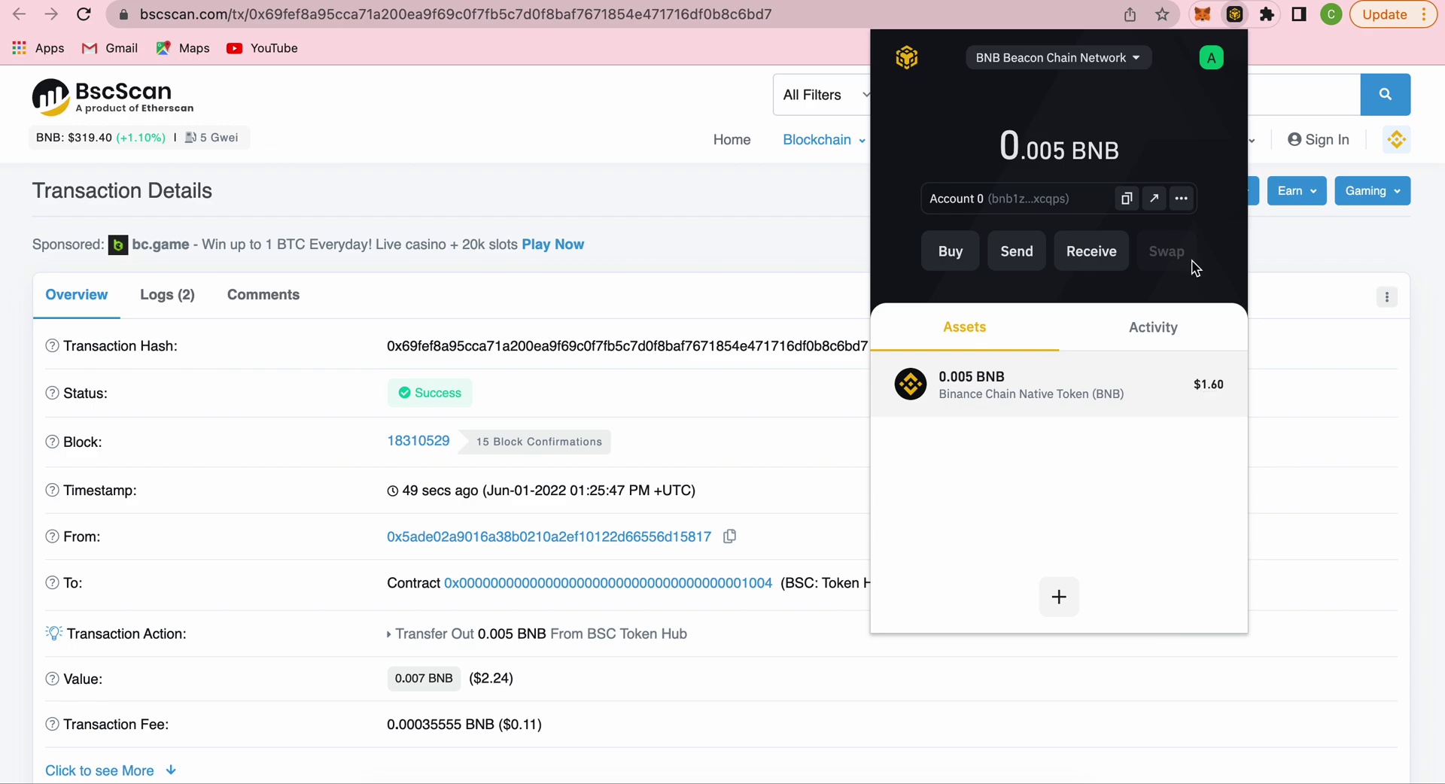
click(1133, 59)
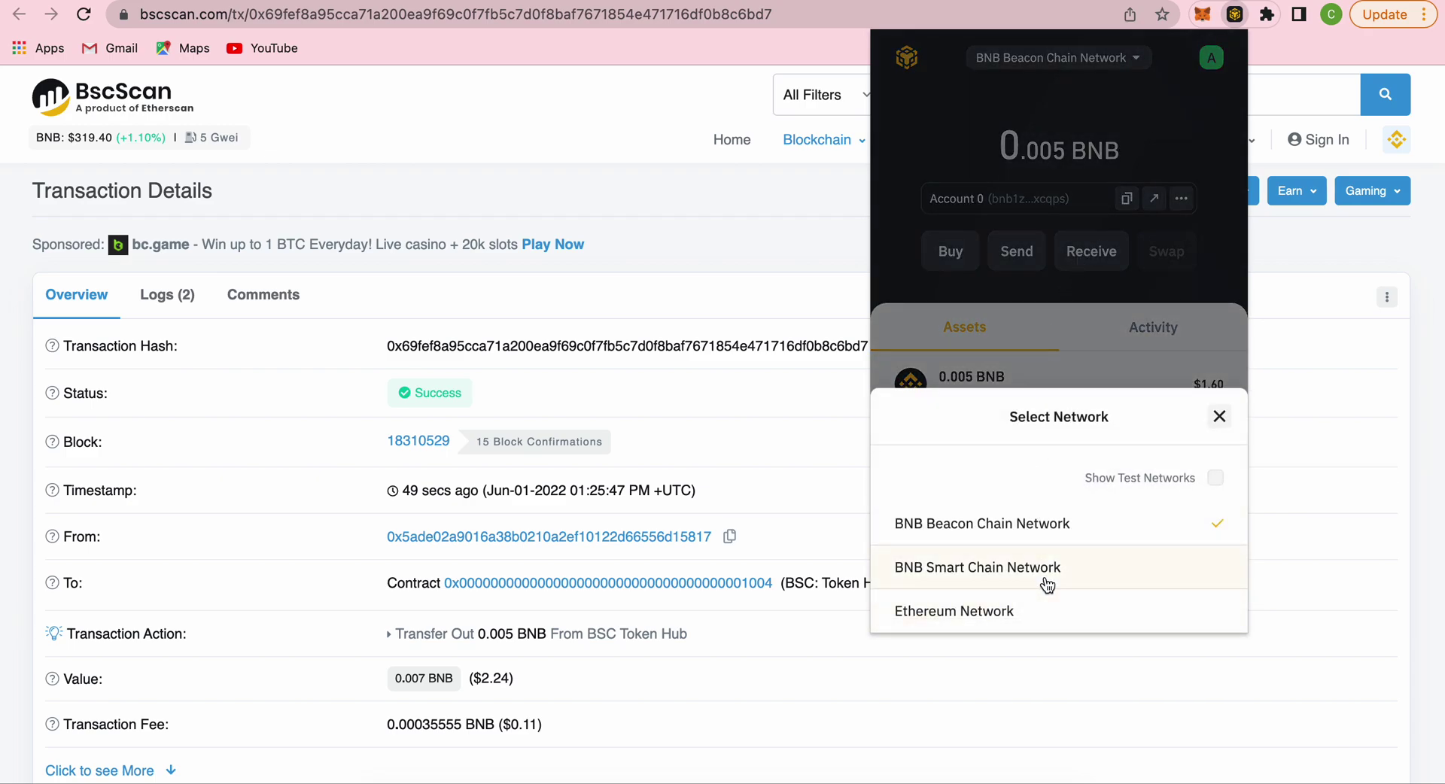
click(1047, 576)
click(1127, 198)
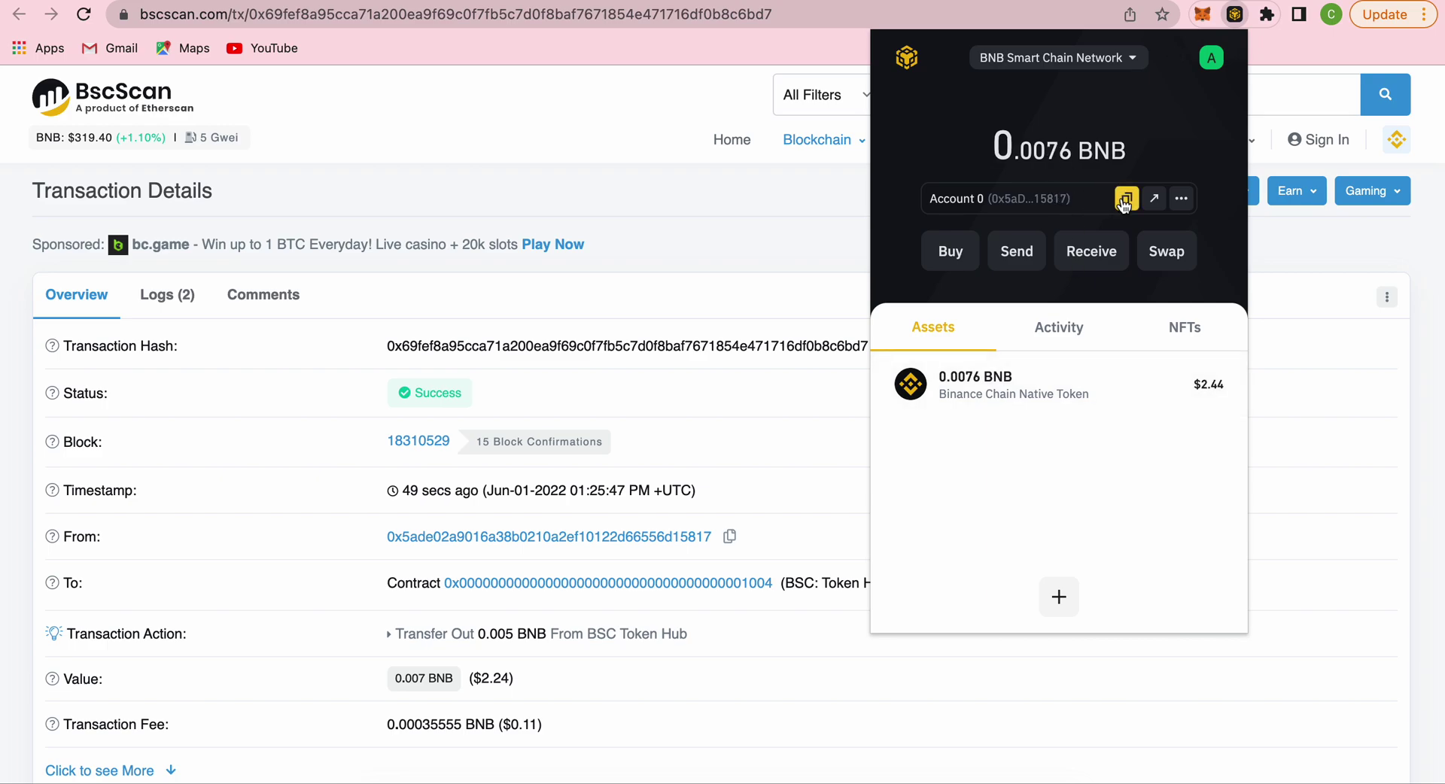
click(1123, 63)
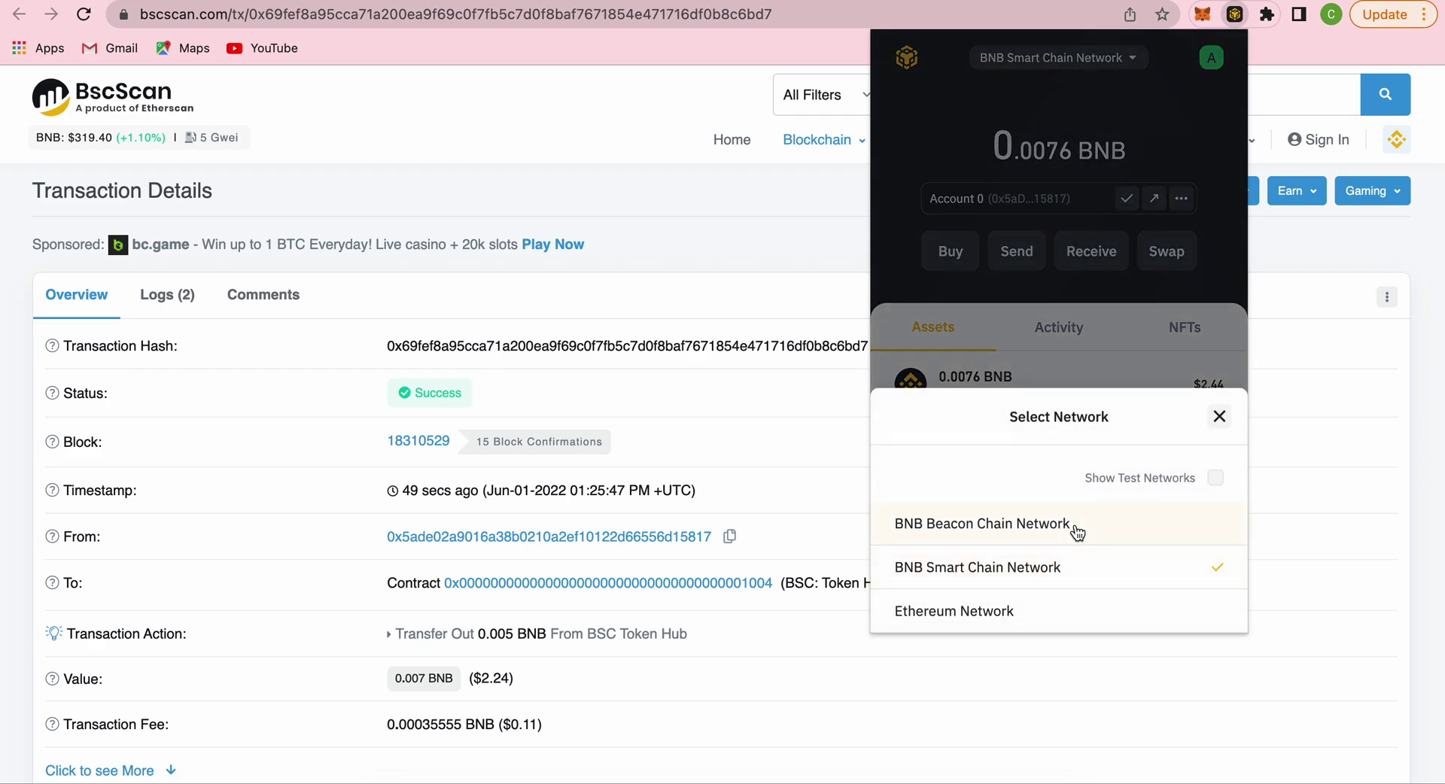
click(1077, 529)
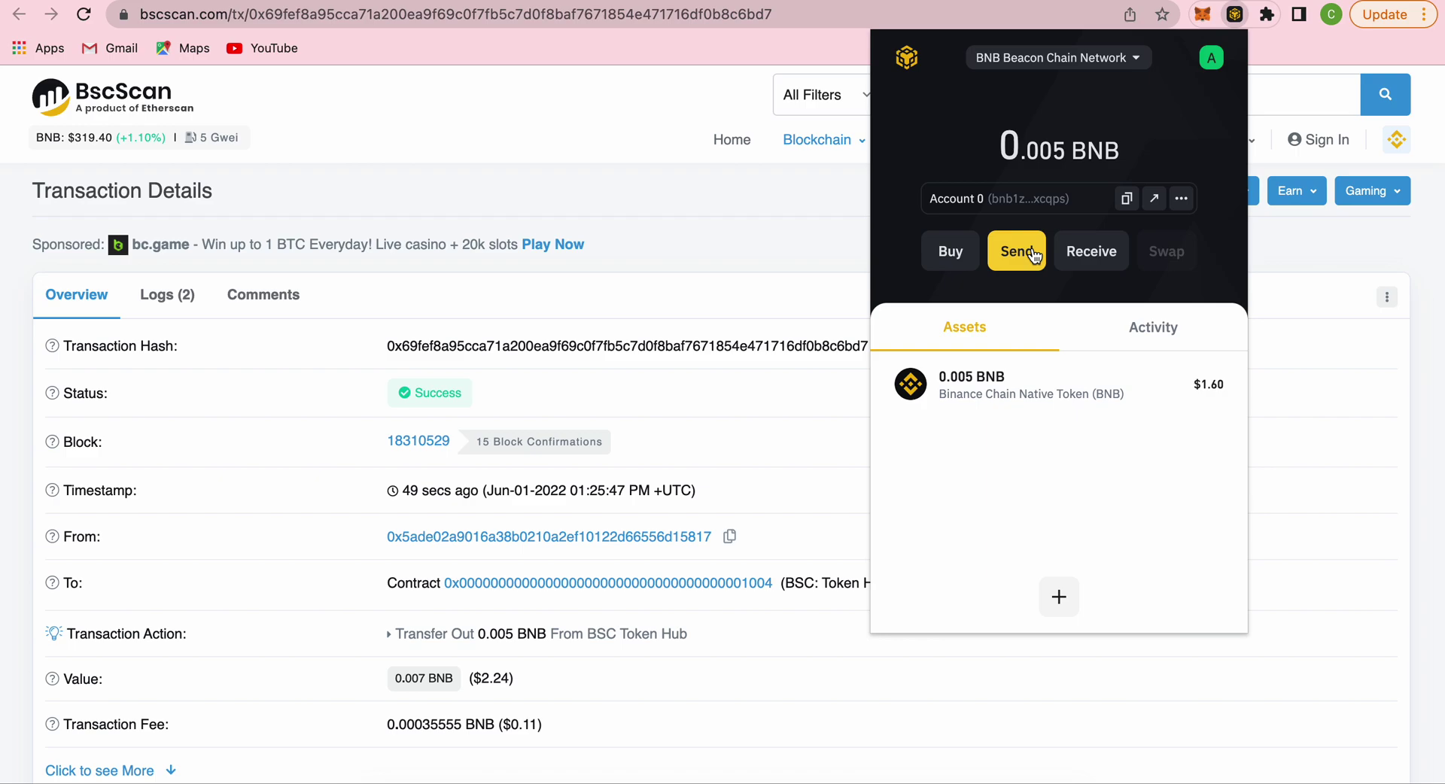